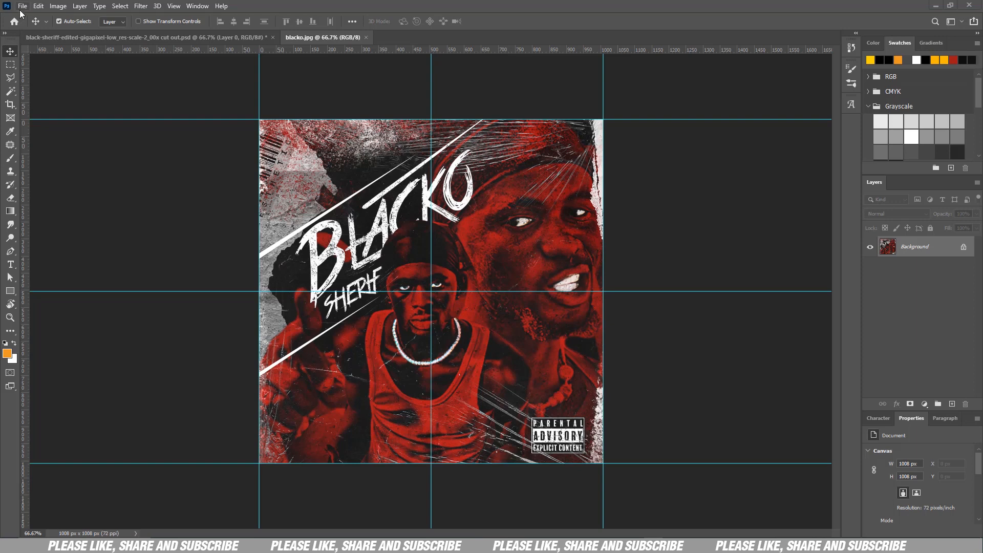
# Create a new 15 x 15 in document at 72 ppi with an artboard, RGB colour and white background.
pyautogui.click(22, 6)
pyautogui.click(24, 18)
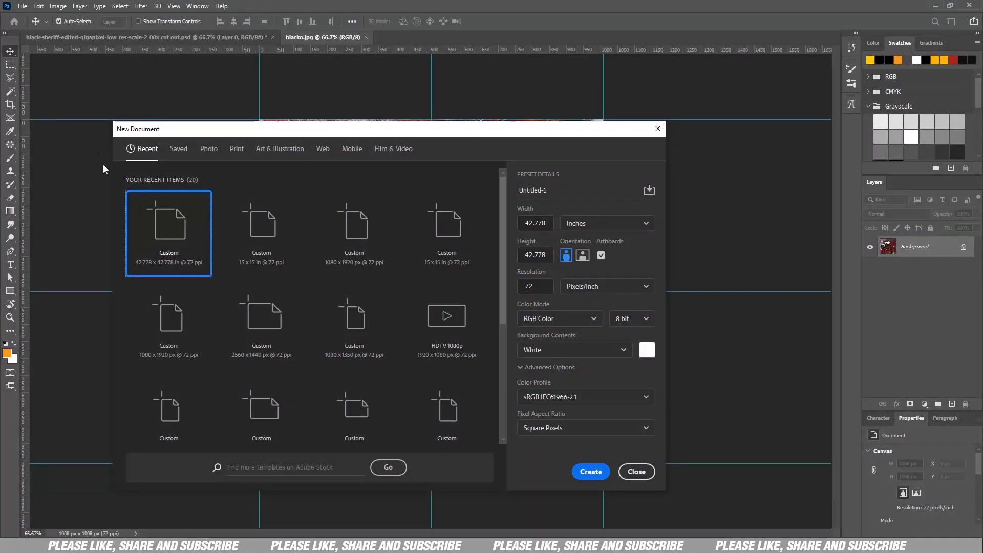
pyautogui.click(276, 237)
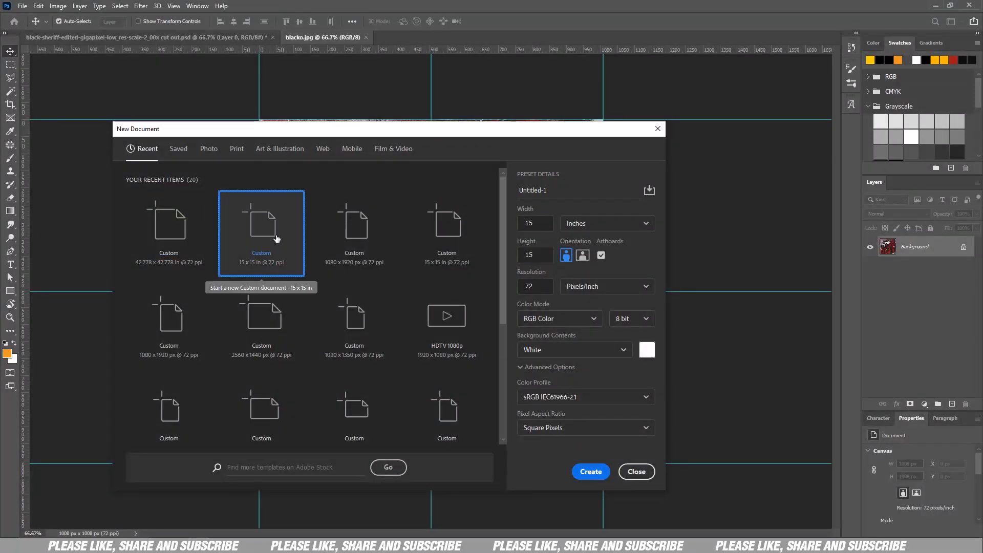
pyautogui.click(198, 234)
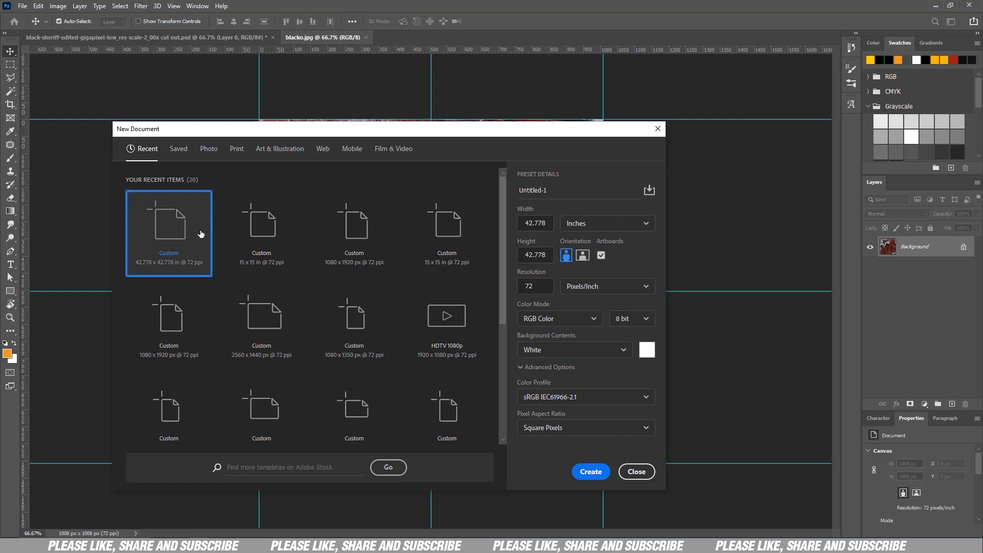
pyautogui.click(266, 232)
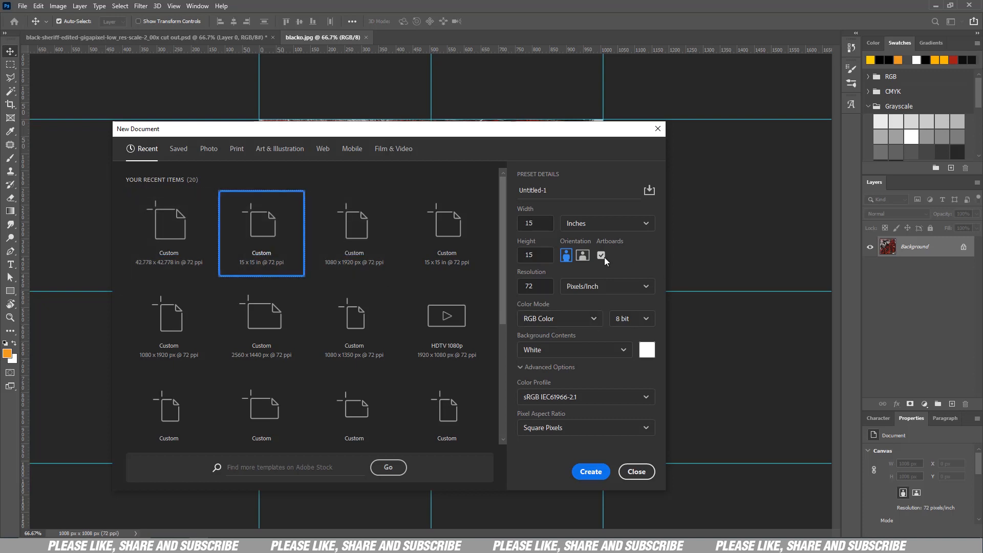
pyautogui.click(604, 472)
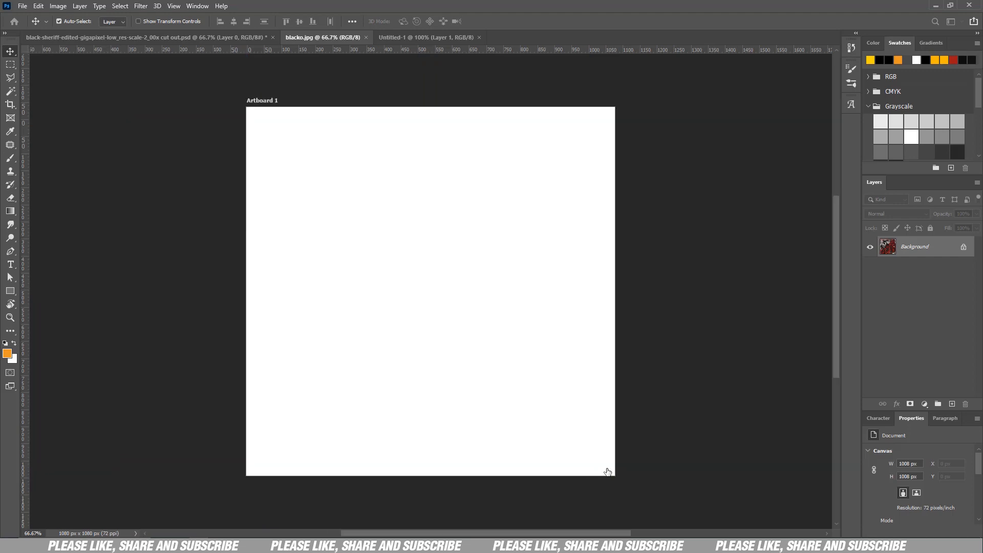
# Add a guide layout with 2 columns and 2 rows to the artboard.
pyautogui.click(174, 6)
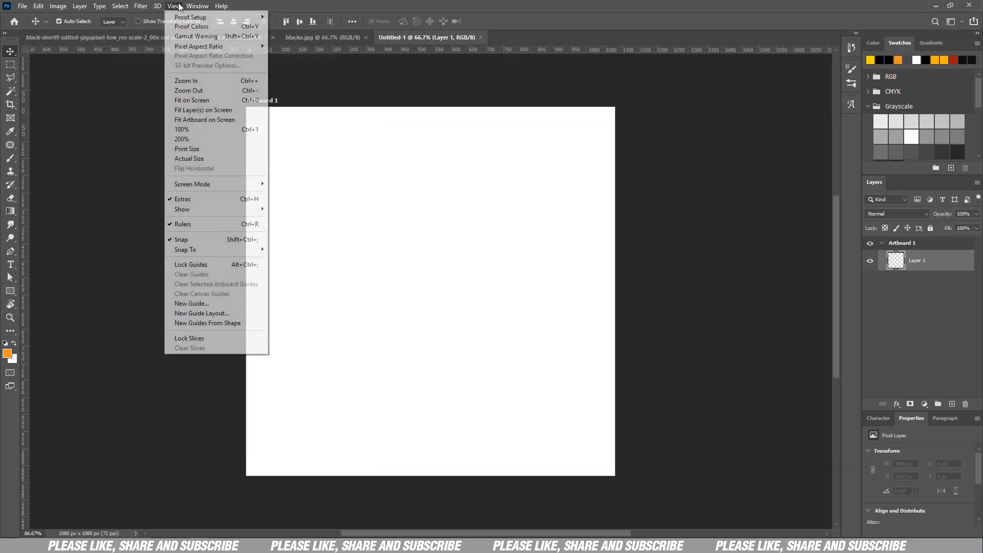
pyautogui.click(226, 314)
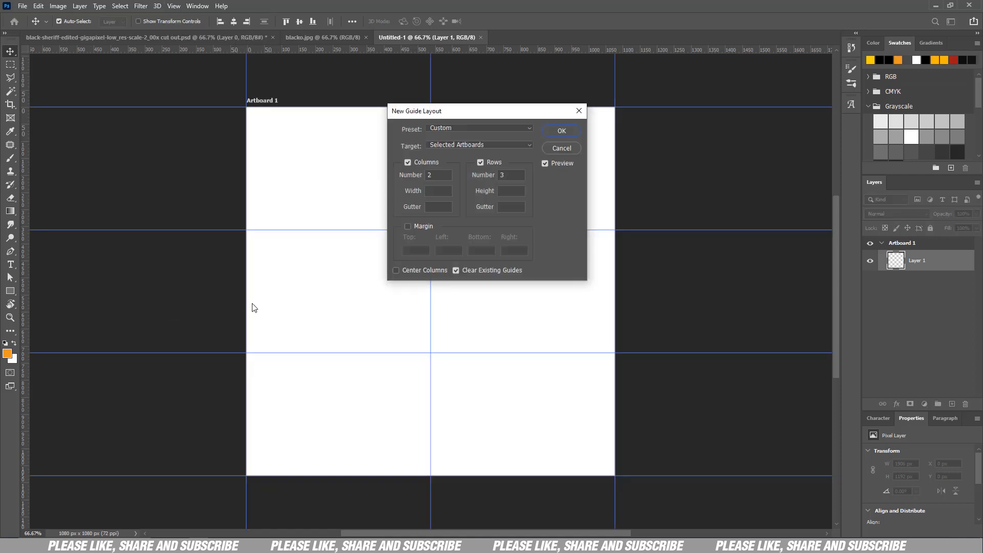
pyautogui.moveTo(505, 176); pyautogui.dragTo(495, 178)
pyautogui.write('2')
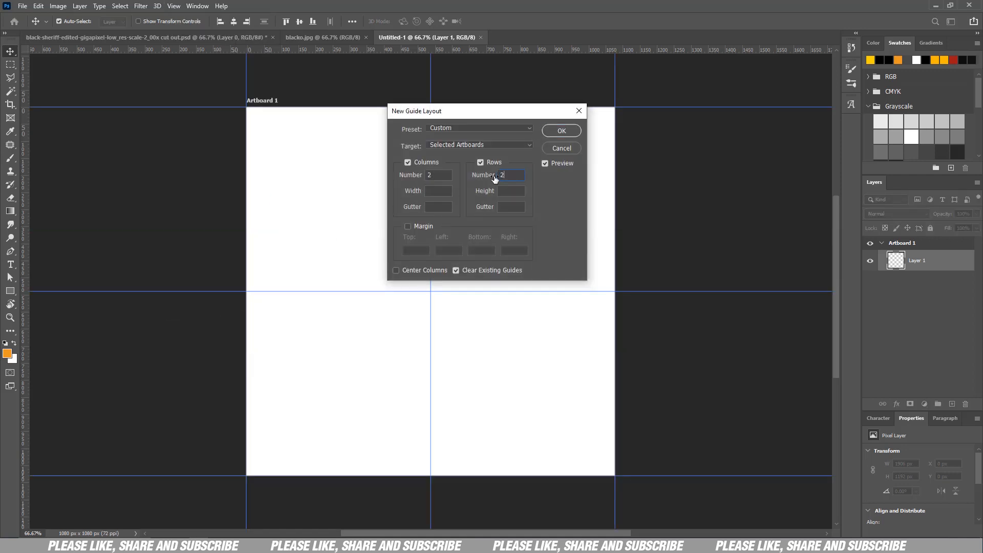
pyautogui.click(551, 136)
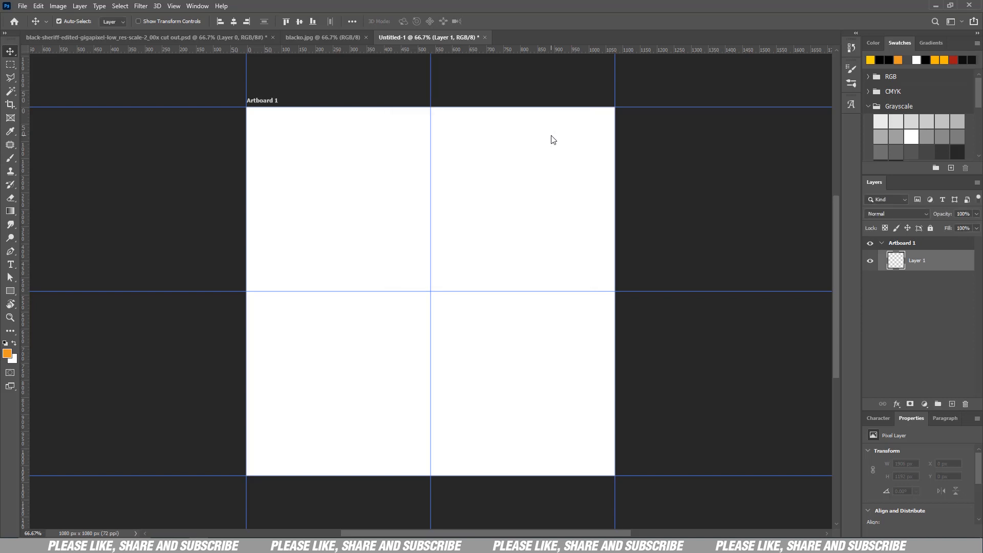
pyautogui.scroll(-2, 196, 248)
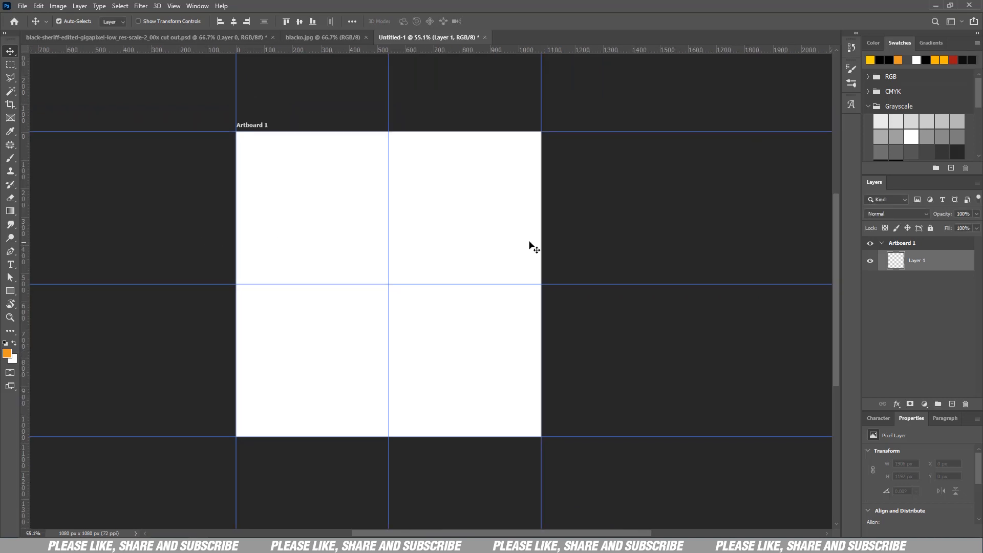
pyautogui.scroll(2, 531, 242)
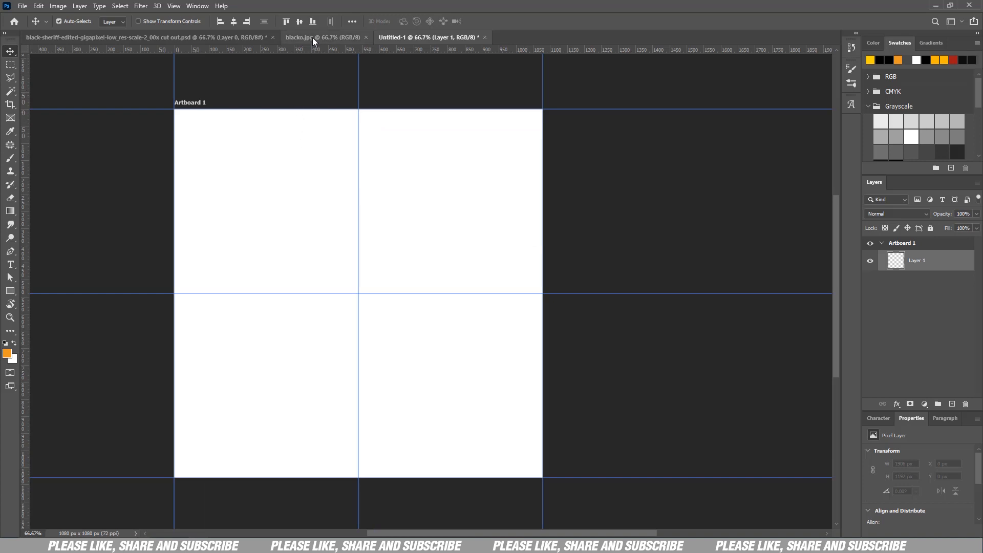
# Enable the layer masks of Layer 0 and Layer 1 in the black-sheriff cut-out document to isolate both figures.
pyautogui.click(210, 38)
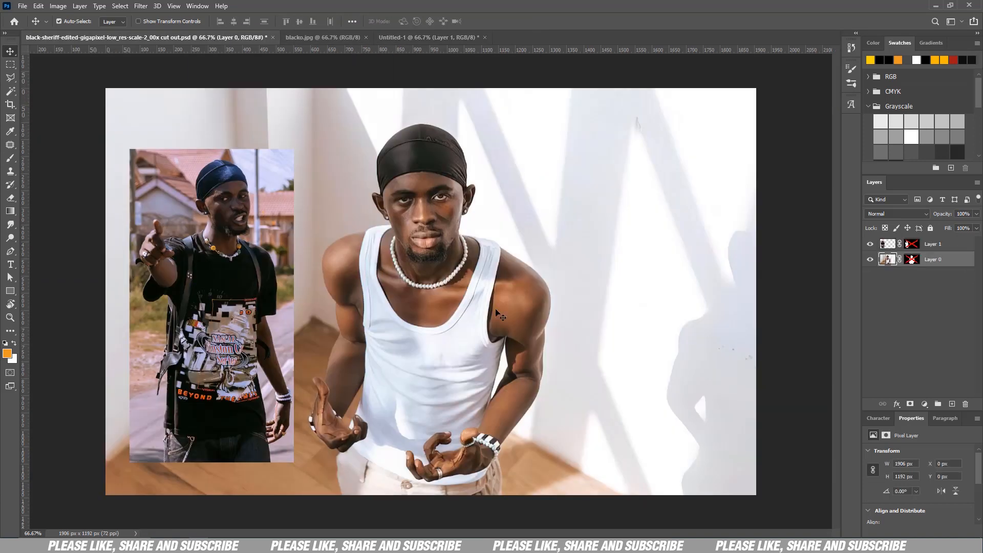
pyautogui.keyDown('shift'); pyautogui.click(911, 259); pyautogui.keyUp('shift')
pyautogui.keyDown('shift'); pyautogui.click(912, 245); pyautogui.keyUp('shift')
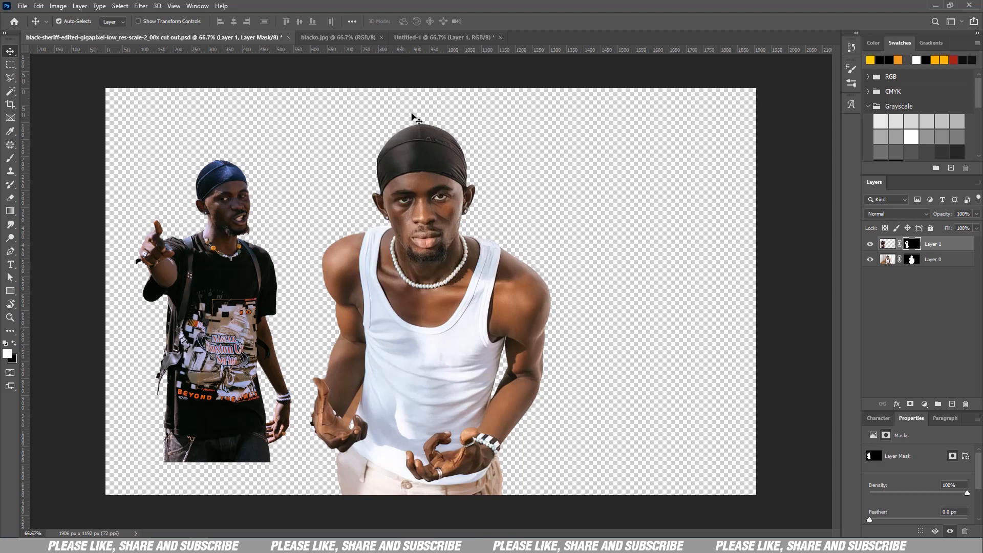
# Add a near-black Solid Color fill layer above Layer 1 in the Untitled-1 document.
pyautogui.click(429, 36)
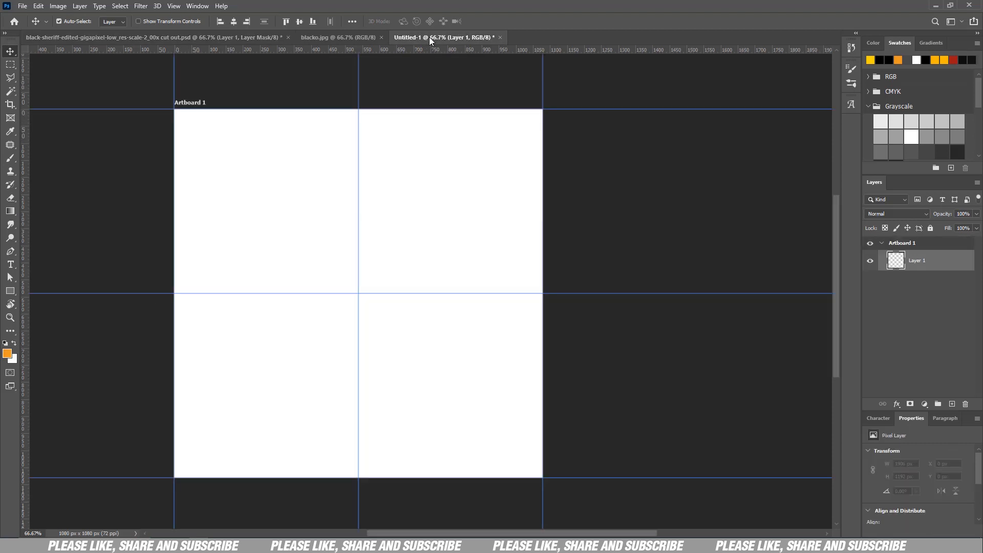
pyautogui.scroll(-4, 600, 262)
pyautogui.scroll(4, 414, 279)
pyautogui.scroll(2, 587, 279)
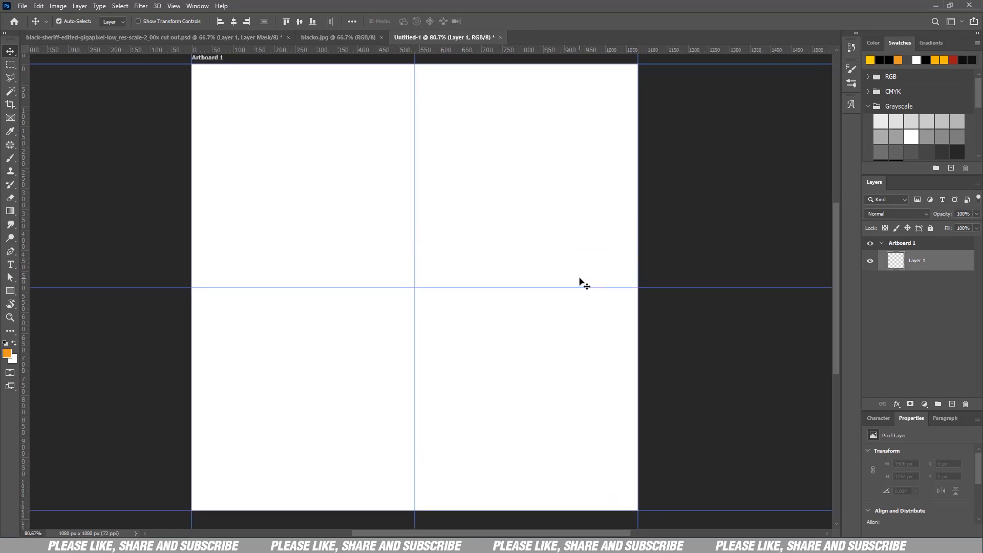
pyautogui.click(932, 320)
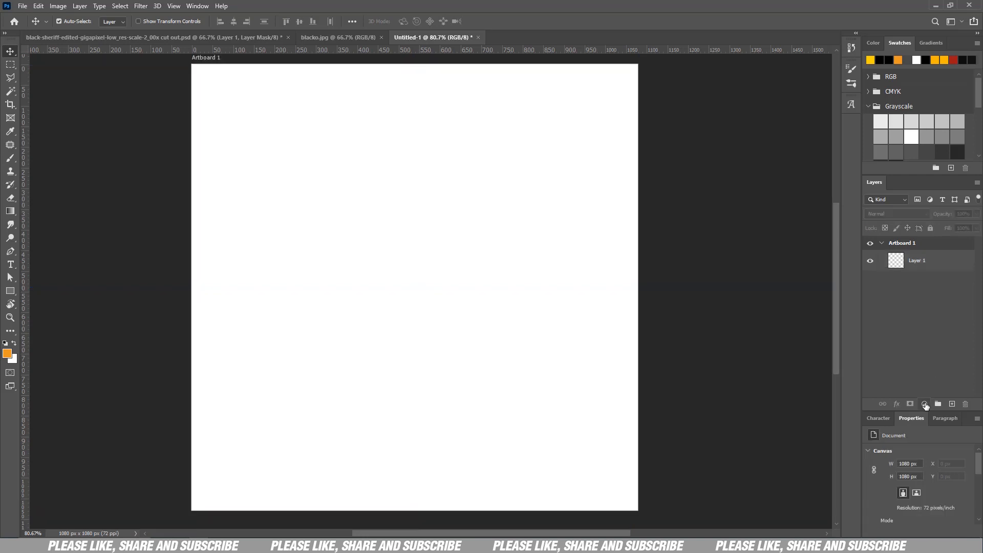
pyautogui.click(925, 404)
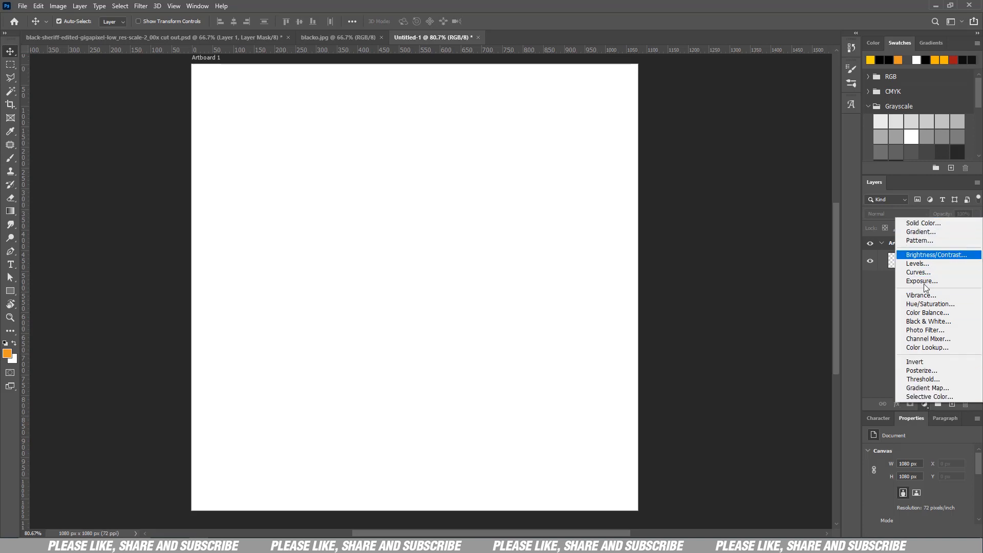
pyautogui.click(924, 404)
pyautogui.click(925, 404)
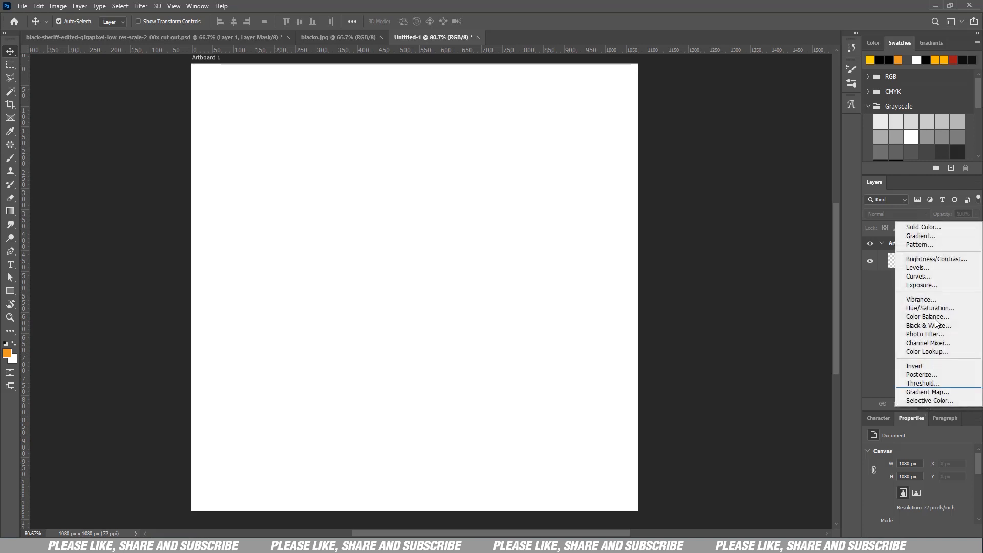
pyautogui.click(934, 231)
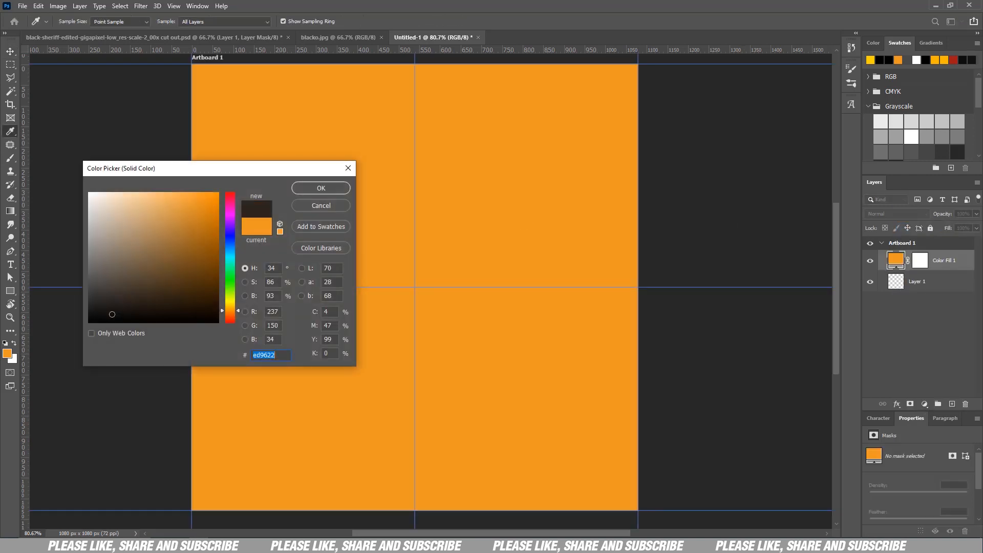
pyautogui.click(88, 308)
pyautogui.click(88, 322)
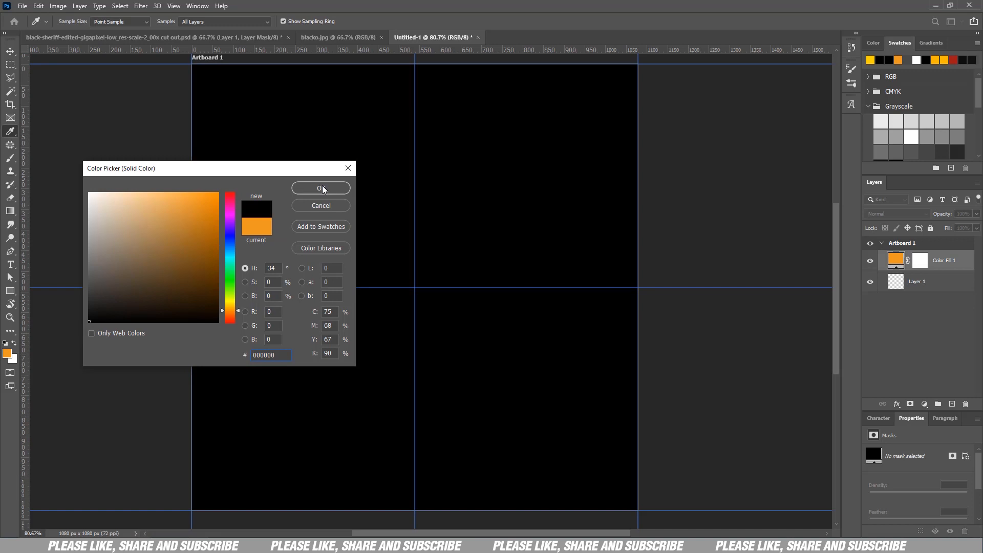
pyautogui.click(86, 316)
pyautogui.moveTo(85, 316); pyautogui.dragTo(82, 316)
pyautogui.press('Return')
# Apply the Add Noise filter to the Color Fill 1 layer as a smart filter.
pyautogui.click(141, 5)
pyautogui.moveTo(175, 153)
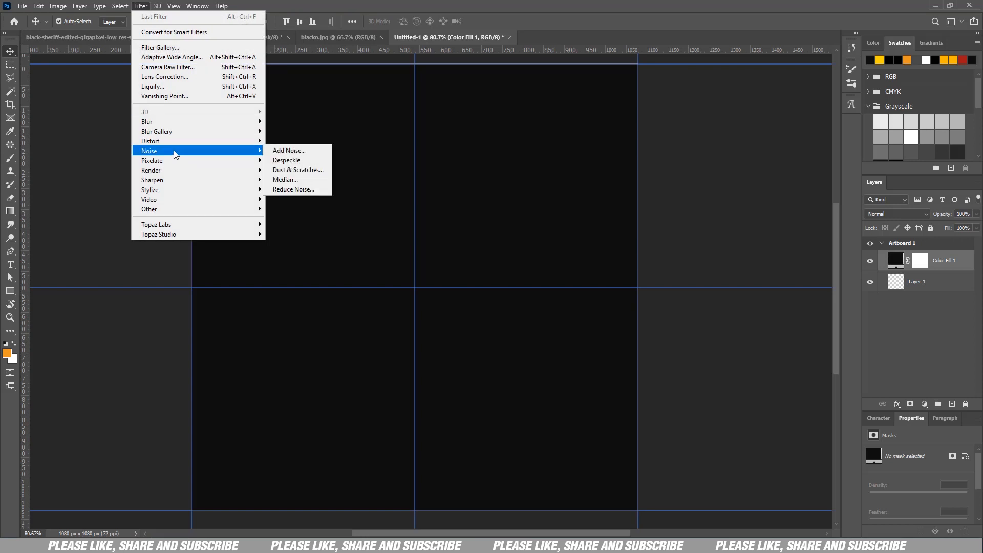
pyautogui.click(289, 150)
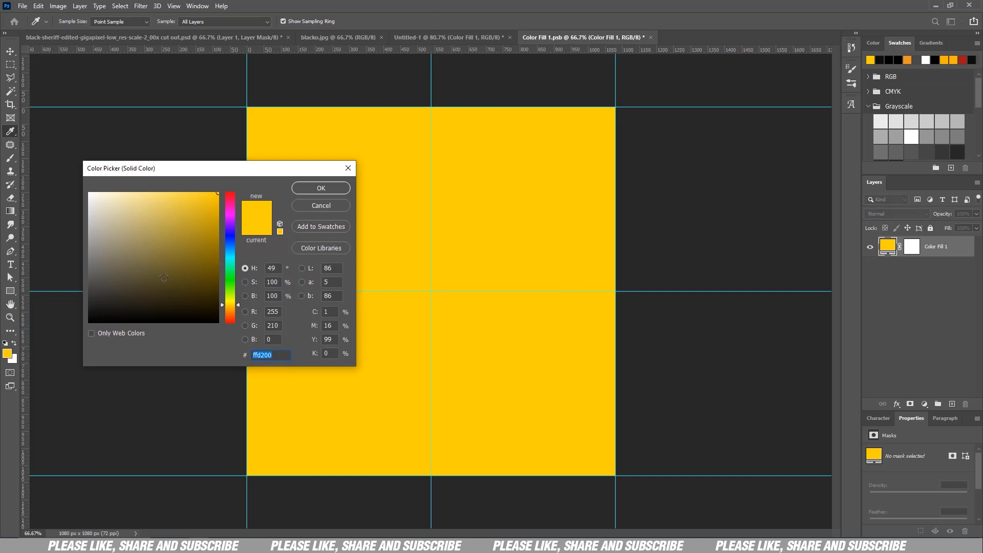
# Recolour the fill inside the Color Fill 1 smart object to near-black and check the result in the Untitled-1 document.
pyautogui.write('1f1f1e')
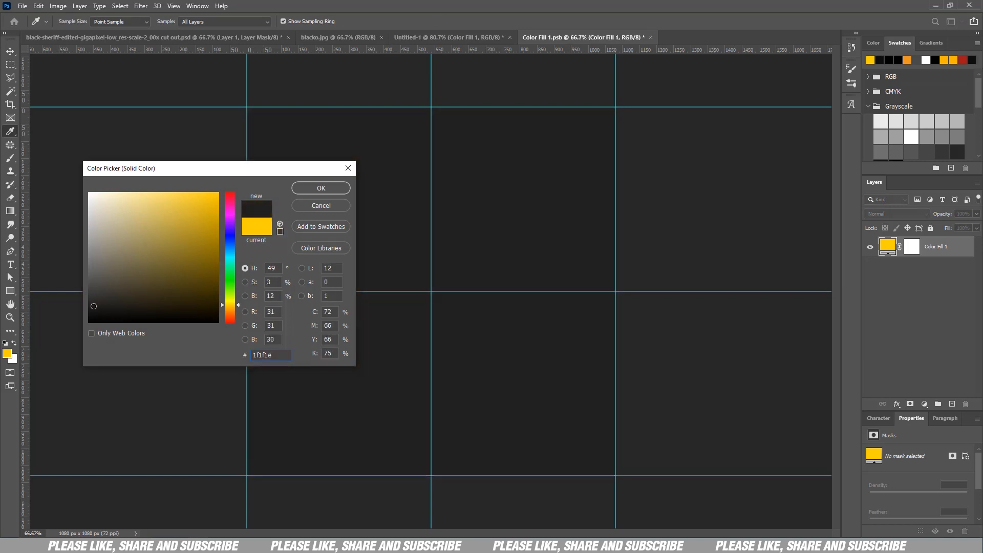
pyautogui.moveTo(94, 306); pyautogui.dragTo(75, 332)
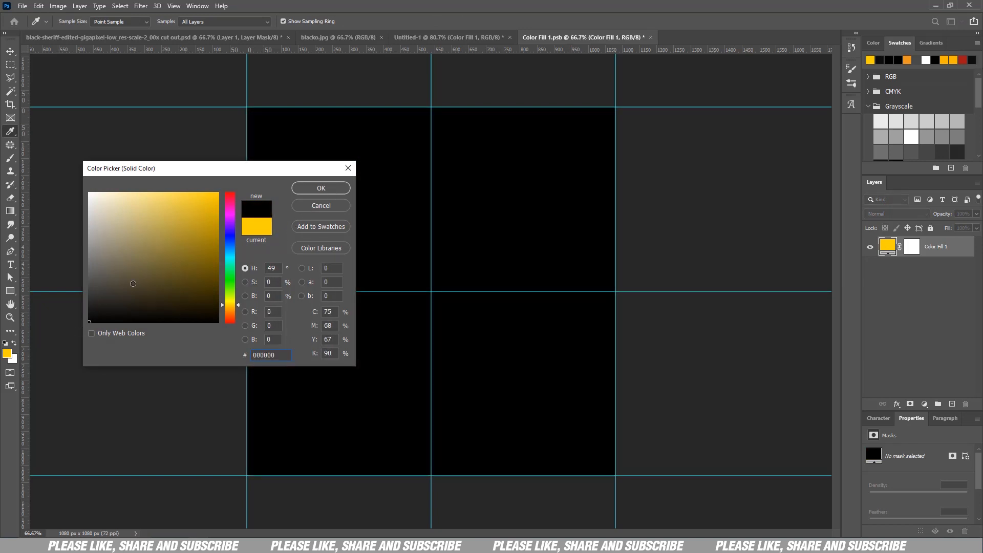
pyautogui.click(314, 189)
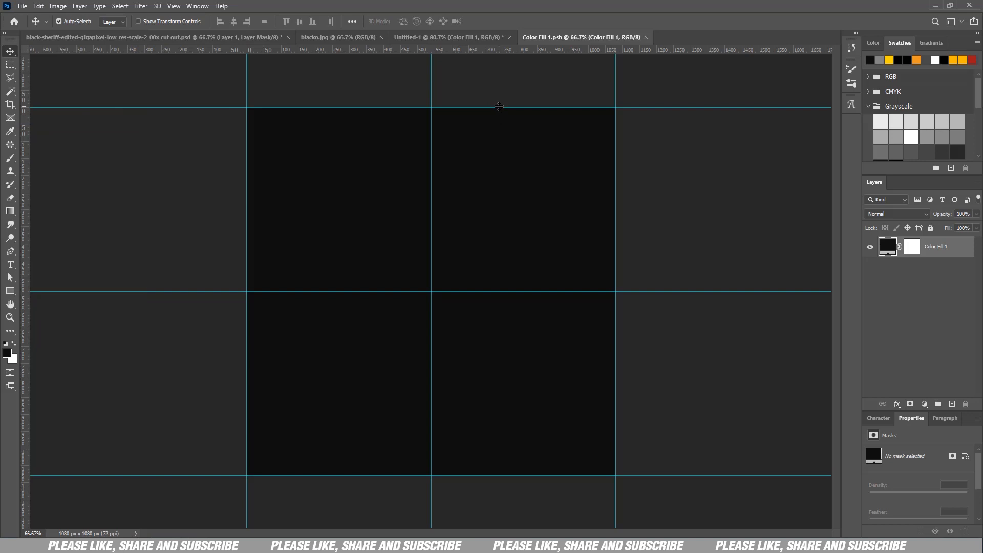
pyautogui.click(481, 36)
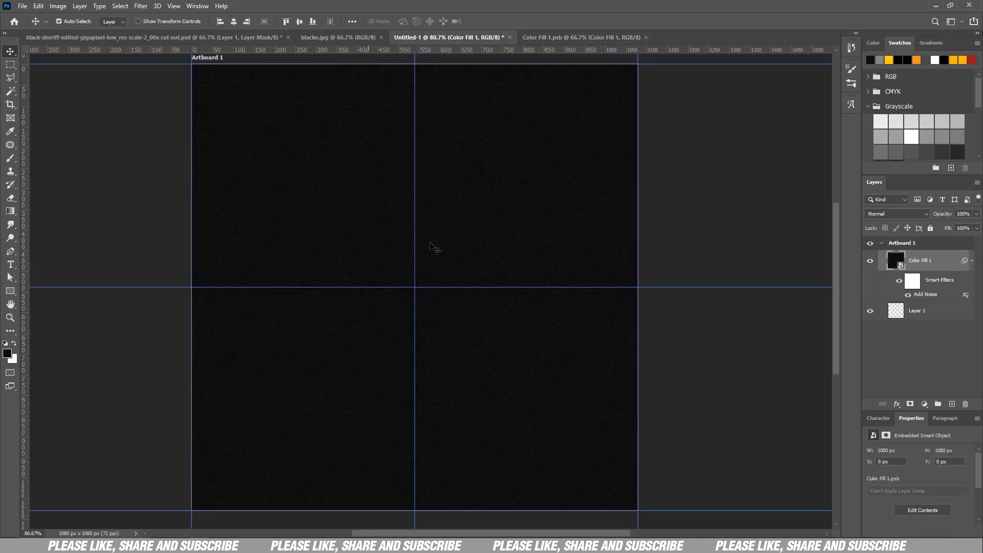
pyautogui.click(614, 37)
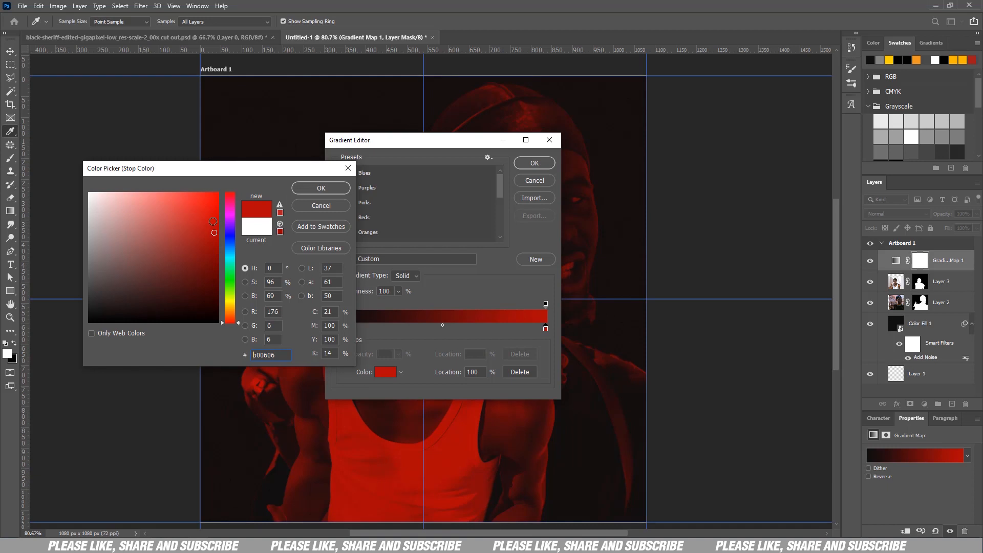
# Set the end colour stop of the gradient map to red c10000 and accept the gradient.
pyautogui.moveTo(212, 225); pyautogui.dragTo(218, 223)
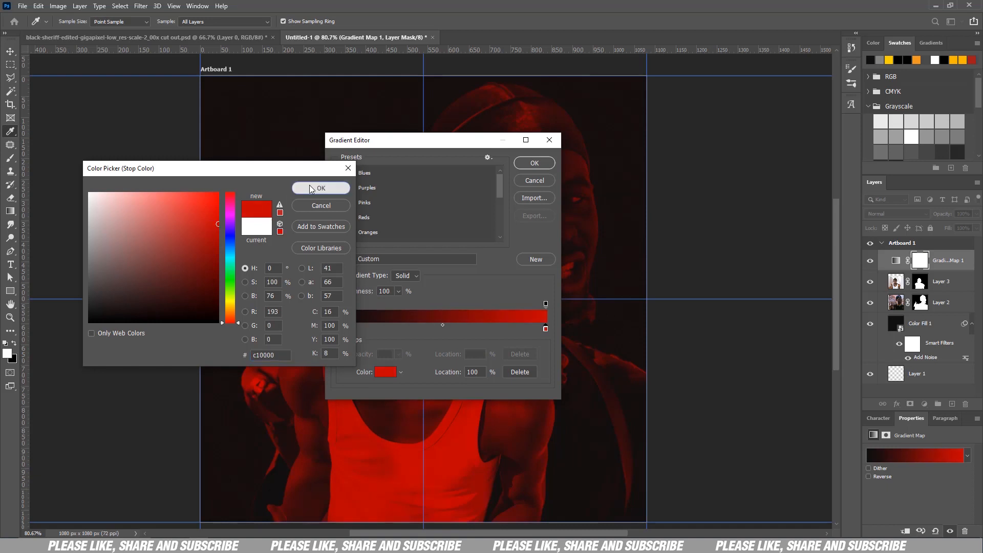
pyautogui.click(309, 188)
pyautogui.click(530, 168)
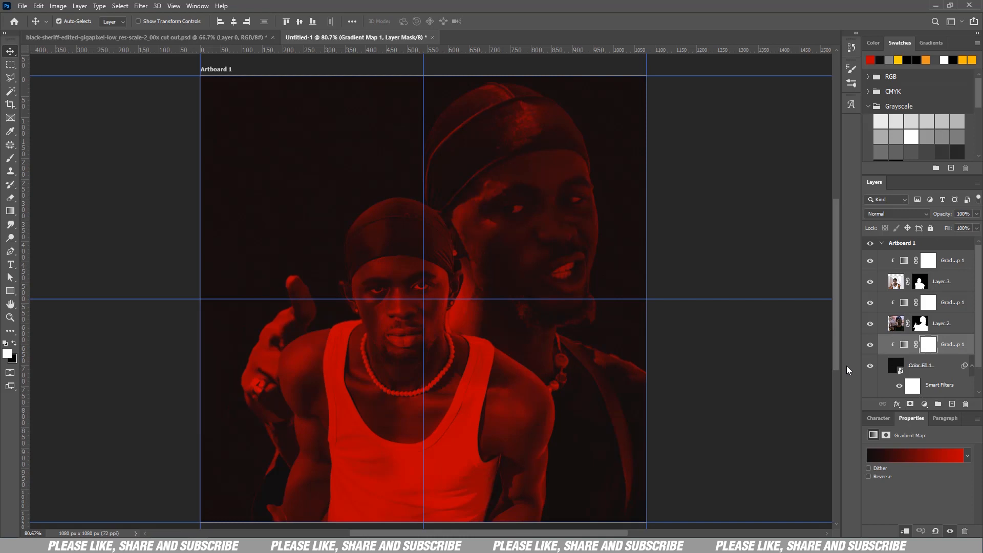
# Paint with a small soft black brush on the mask of Layer 3's gradient map to reveal the front figure's necklace.
pyautogui.scroll(-1, 487, 205)
pyautogui.scroll(3, 549, 237)
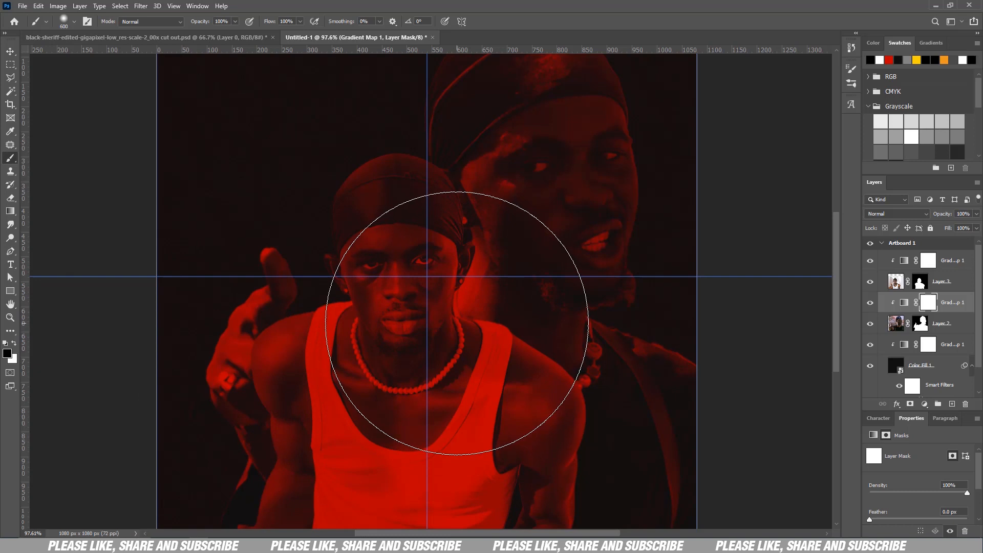
pyautogui.rightClick(458, 323)
pyautogui.moveTo(531, 346); pyautogui.dragTo(528, 346)
pyautogui.rightClick(500, 206)
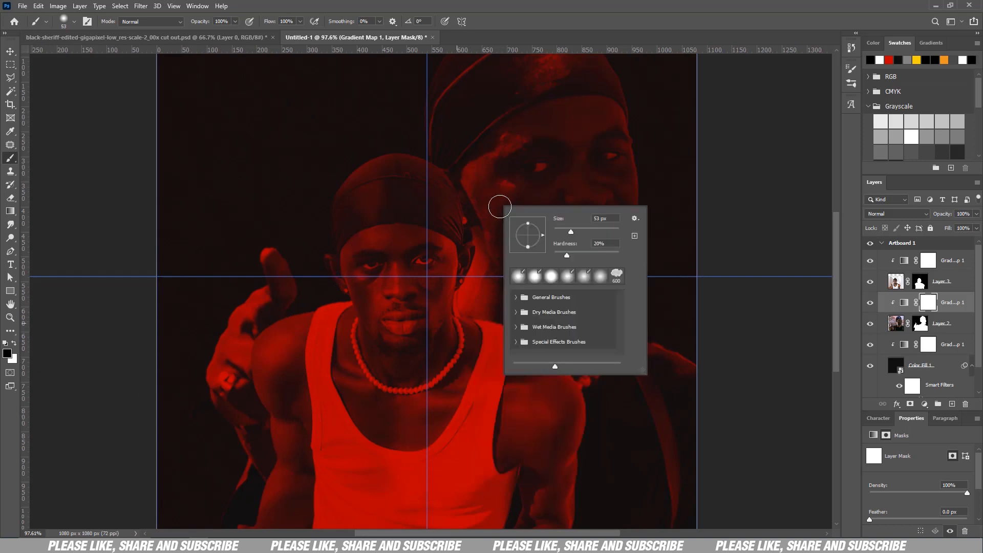
pyautogui.press('Escape')
pyautogui.rightClick(233, 254)
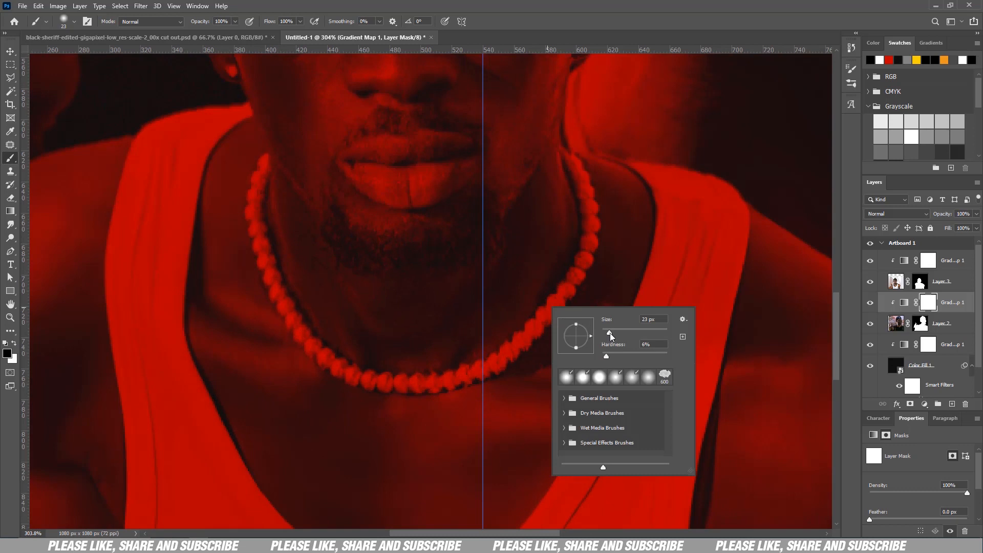
pyautogui.moveTo(610, 333); pyautogui.dragTo(606, 332)
pyautogui.press('Return')
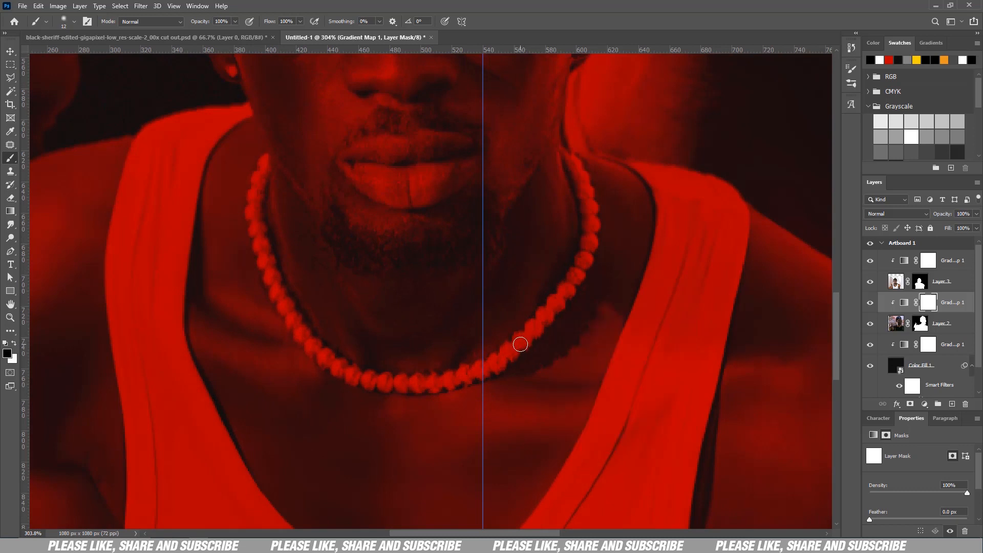
pyautogui.click(928, 260)
pyautogui.moveTo(594, 225)
pyautogui.mouseDown()
pyautogui.moveTo(546, 315)
pyautogui.moveTo(477, 372)
pyautogui.moveTo(522, 339)
pyautogui.moveTo(465, 375)
pyautogui.moveTo(375, 381)
pyautogui.moveTo(447, 387)
pyautogui.moveTo(460, 373)
pyautogui.moveTo(400, 377)
pyautogui.moveTo(263, 265)
pyautogui.moveTo(301, 333)
pyautogui.moveTo(351, 372)
pyautogui.moveTo(411, 385)
pyautogui.moveTo(465, 380)
pyautogui.moveTo(530, 334)
pyautogui.moveTo(574, 281)
pyautogui.moveTo(589, 240)
pyautogui.moveTo(474, 375)
pyautogui.moveTo(560, 297)
pyautogui.moveTo(589, 239)
pyautogui.moveTo(572, 155)
pyautogui.mouseUp()
# Paint the gradient map masks black over the front figure's eyes and earrings and the rear figure's eyes and teeth.
pyautogui.scroll(5, 554, 169)
pyautogui.moveTo(512, 154); pyautogui.dragTo(512, 425)
pyautogui.click(42, 277)
pyautogui.click(611, 231)
pyautogui.scroll(-5, 594, 279)
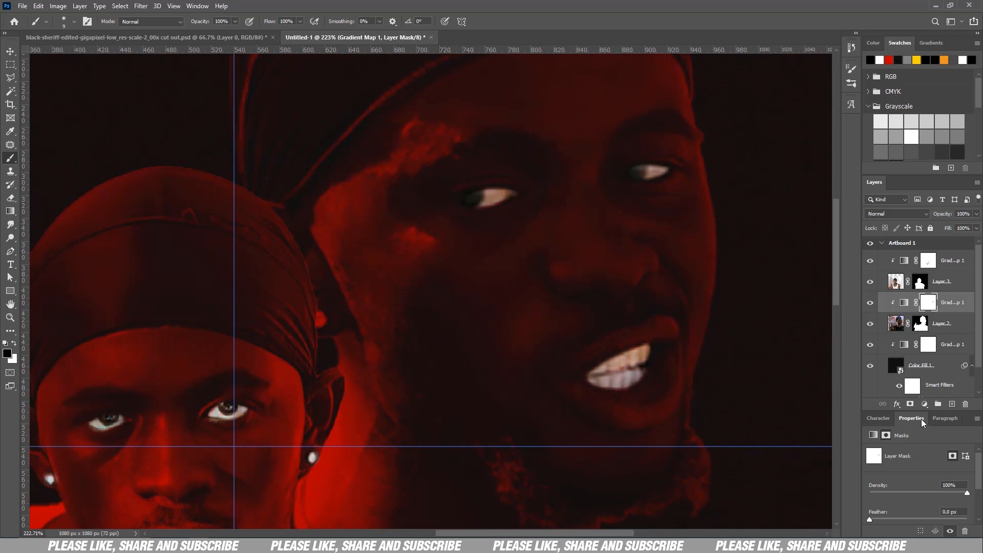
# Add a new layer in Color blend mode above the rear figure's gradient map and paint white over his eyes and teeth.
pyautogui.click(952, 405)
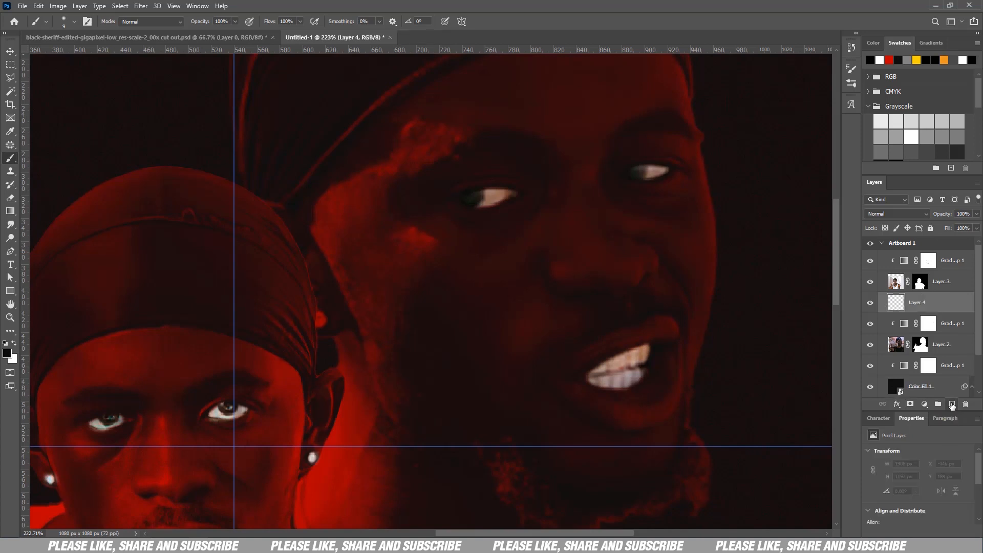
pyautogui.click(896, 213)
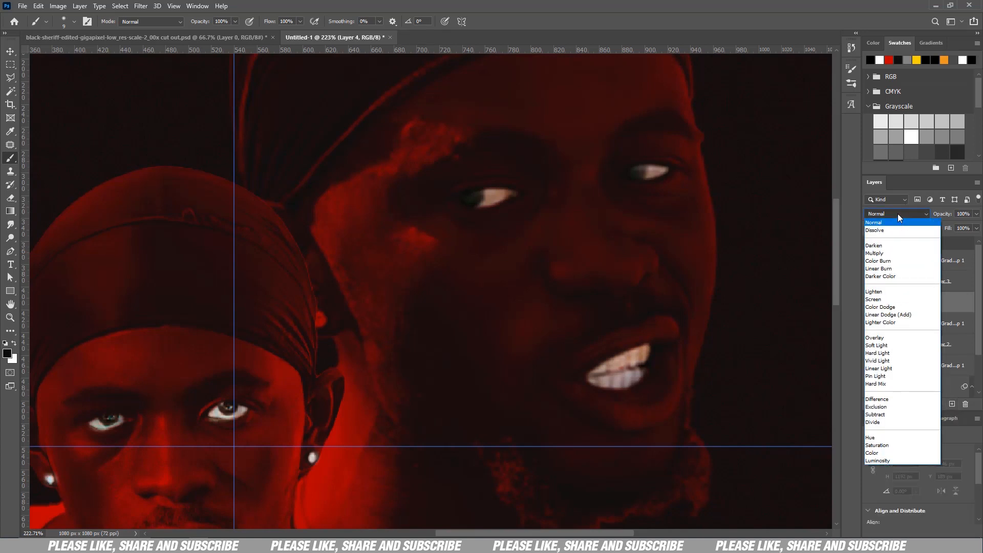
pyautogui.click(872, 453)
pyautogui.hotkey('ctrl', '0')
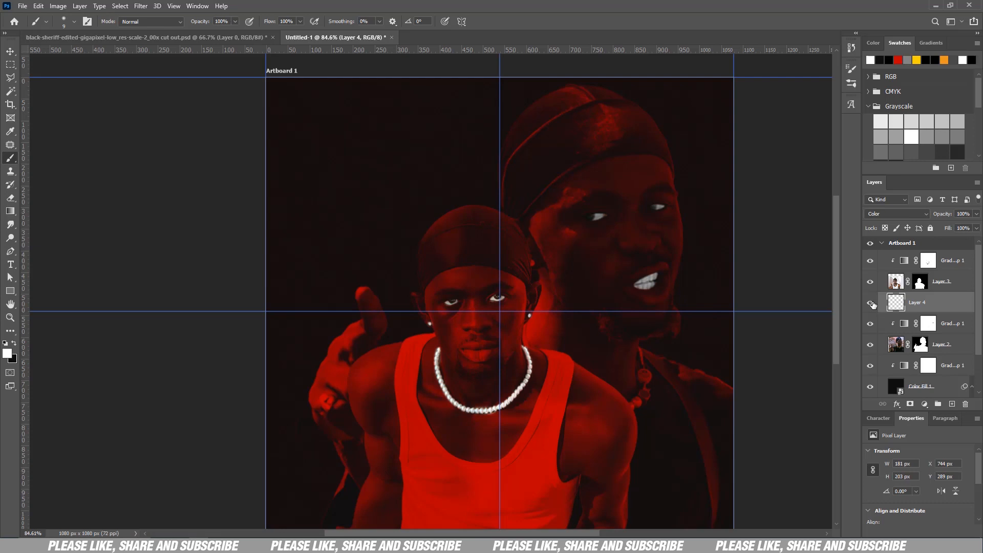
# Set the clipped Levels 1 adjustment over the rear figure to Screen and invert its mask to black.
pyautogui.click(895, 214)
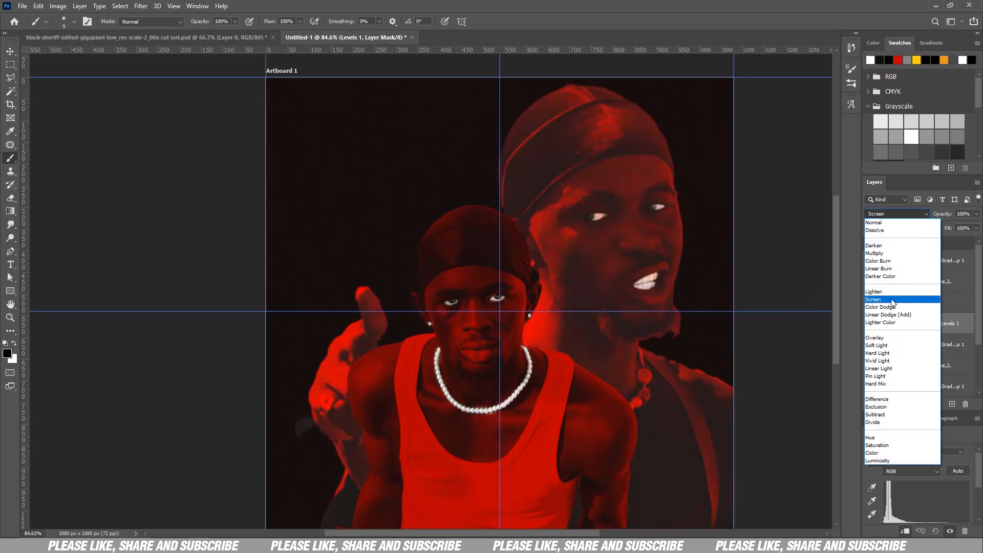
pyautogui.click(892, 300)
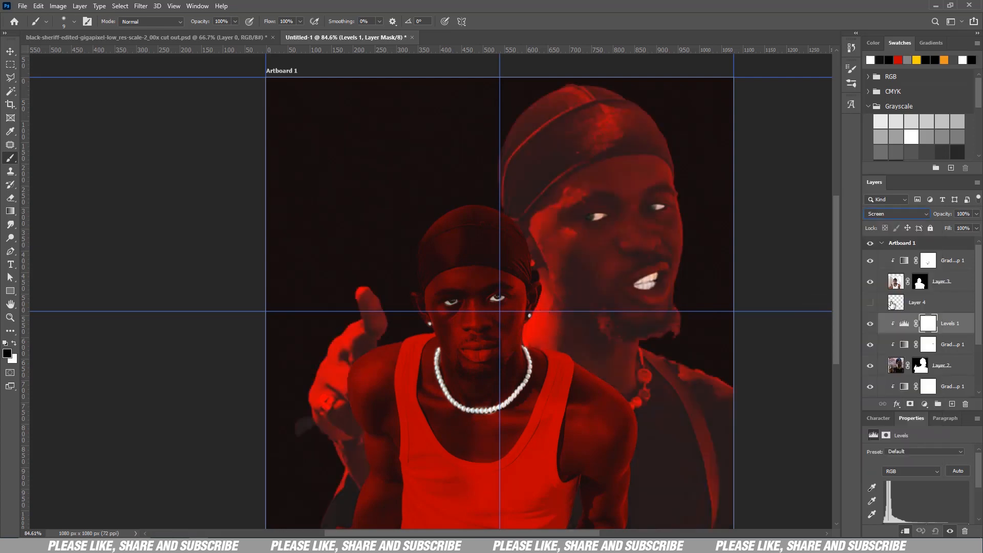
pyautogui.hotkey('ctrl', 'i')
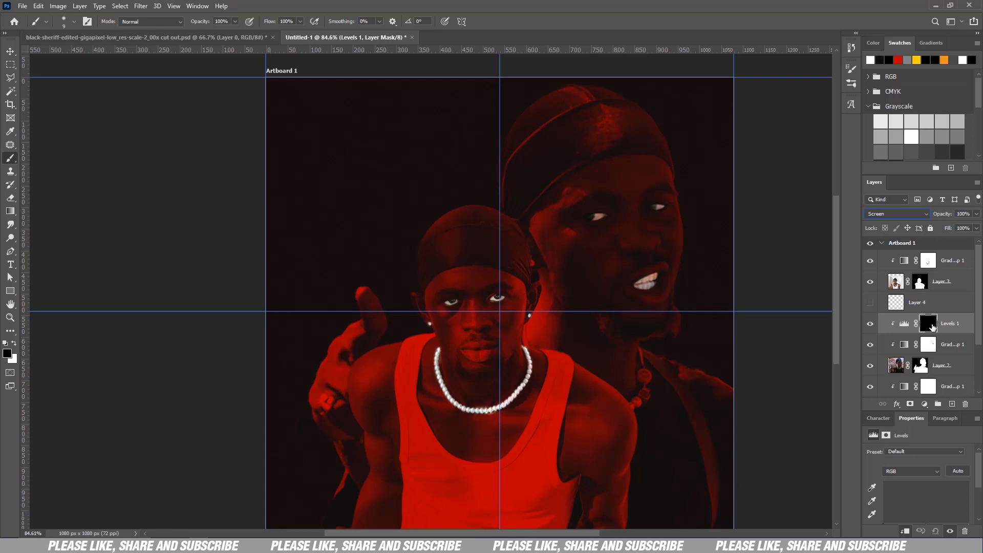
# Paint white on the Levels 1 mask to brighten the rear figure's eyes and teeth.
pyautogui.click(658, 209)
pyautogui.click(14, 343)
pyautogui.scroll(8, 653, 281)
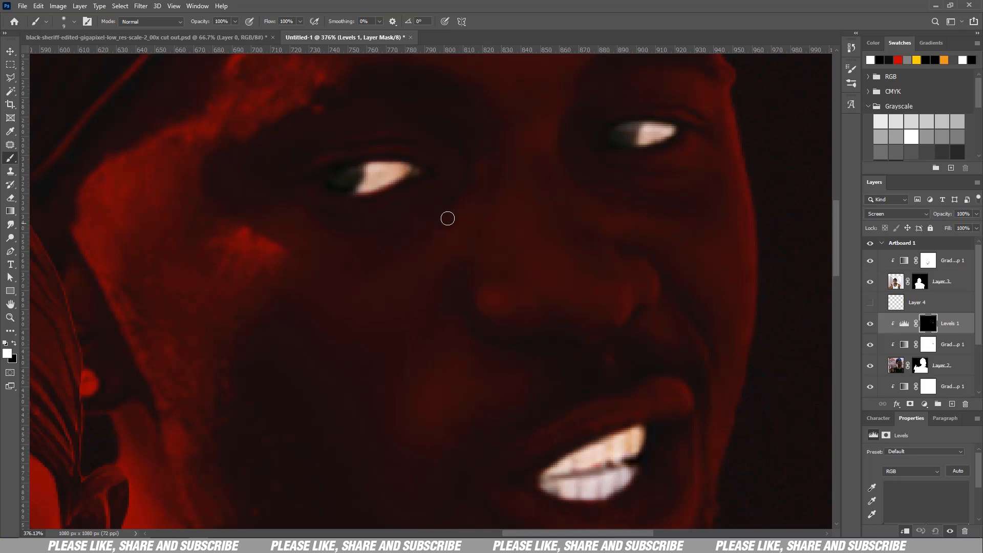
pyautogui.scroll(-10, 447, 219)
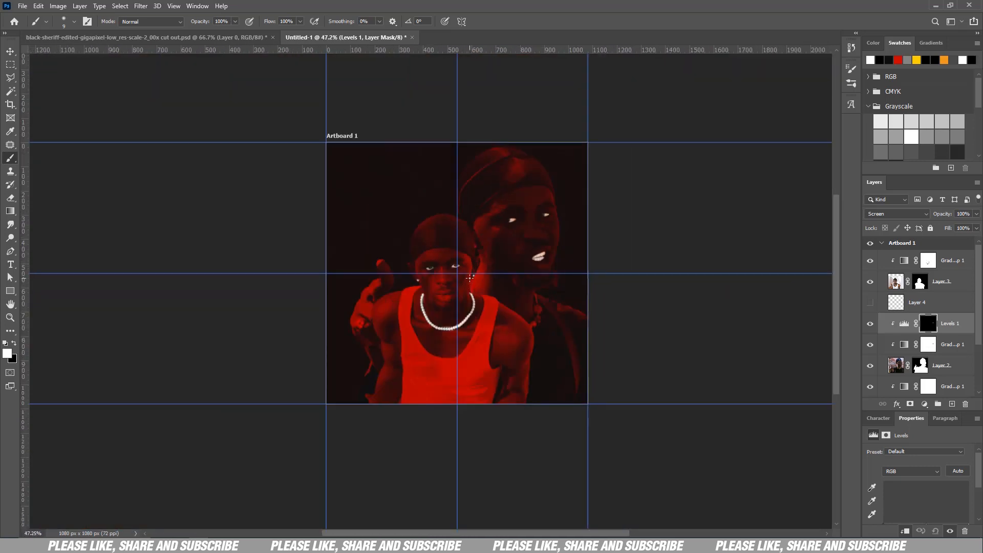
pyautogui.scroll(7, 511, 195)
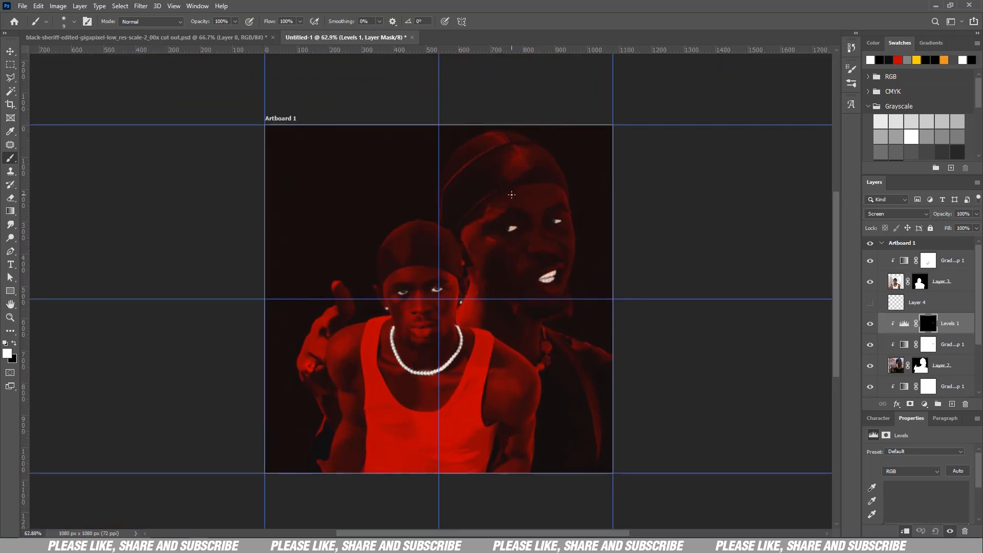
# Add a second clipped Levels adjustment over the rear figure, set it to Multiply and invert its mask to black.
pyautogui.click(925, 404)
pyautogui.click(882, 309)
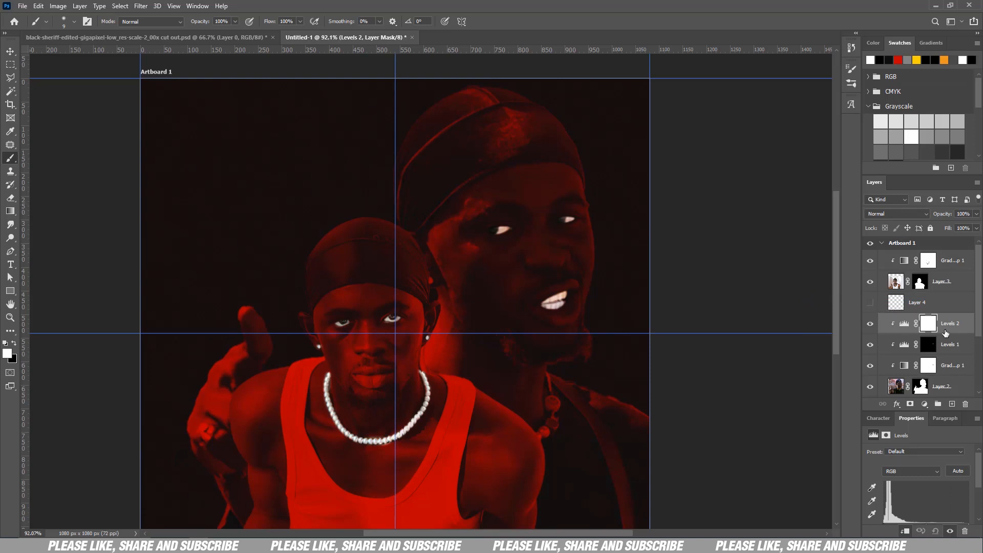
pyautogui.hotkey('shift', 'alt', 'm')
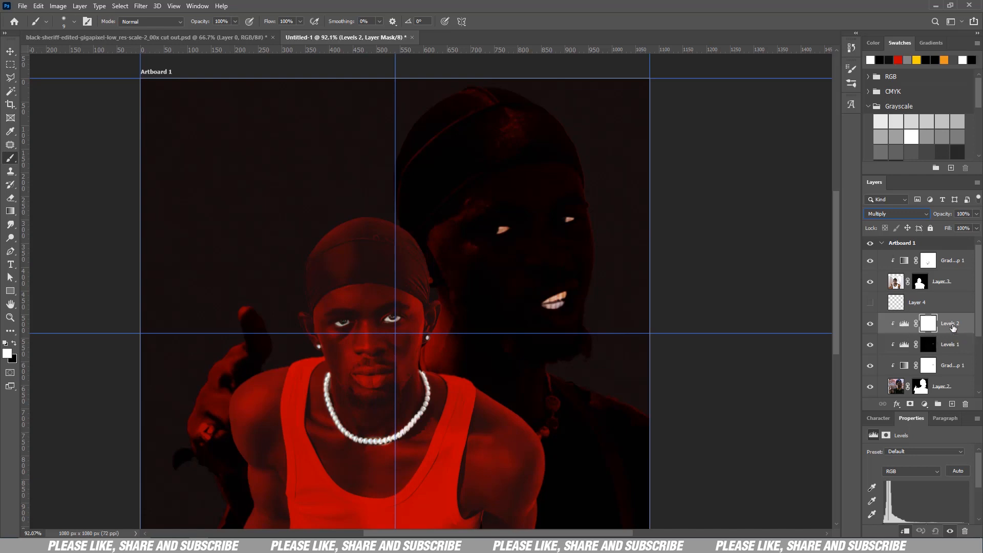
pyautogui.hotkey('ctrl', 'i')
# Paint white on the Levels 2 mask to darken the rear figure's irises and reduce the adjustment's opacity to 72%.
pyautogui.scroll(5, 491, 231)
pyautogui.moveTo(504, 229)
pyautogui.mouseDown()
pyautogui.moveTo(488, 232)
pyautogui.moveTo(498, 223)
pyautogui.mouseUp()
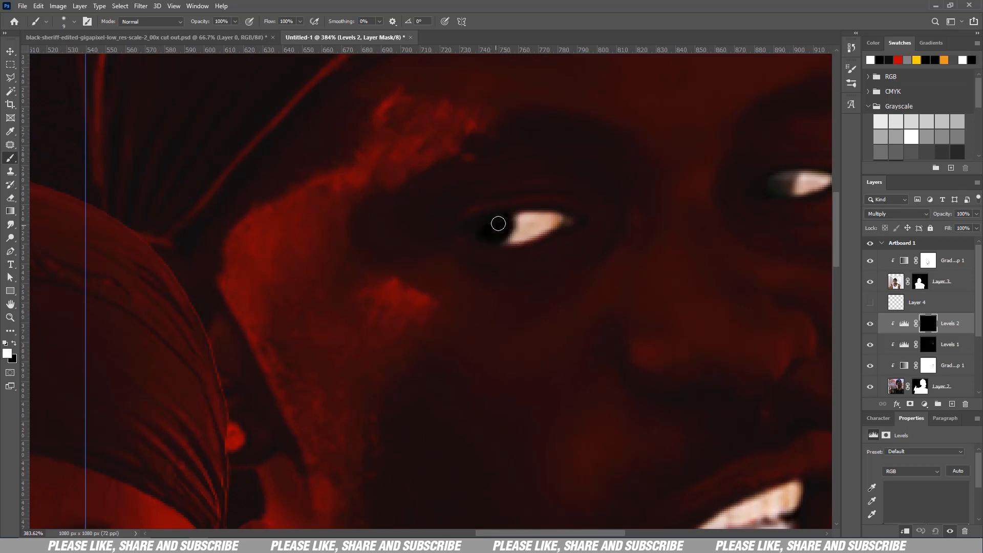
pyautogui.scroll(-5, 689, 332)
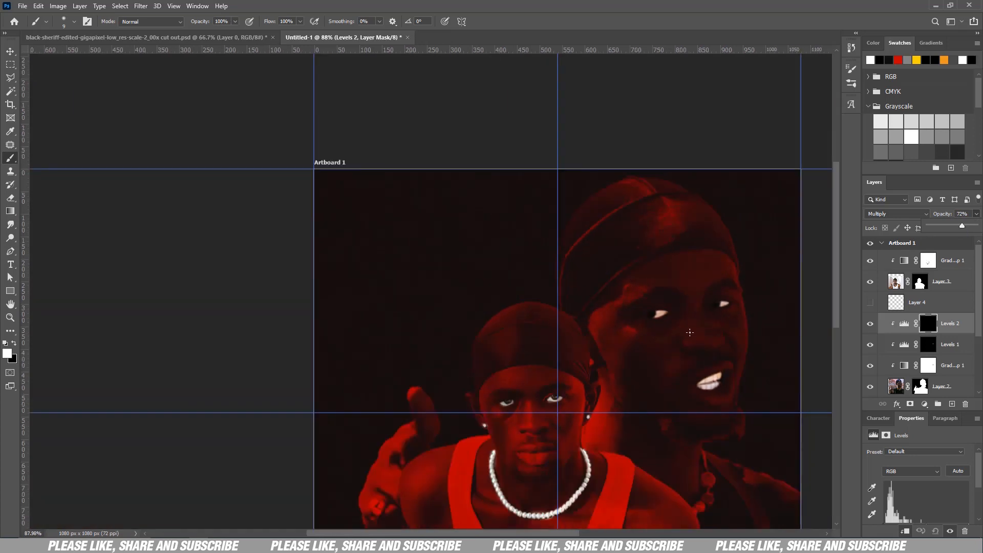
pyautogui.scroll(-4, 689, 332)
pyautogui.scroll(1, 665, 358)
pyautogui.scroll(2, 655, 390)
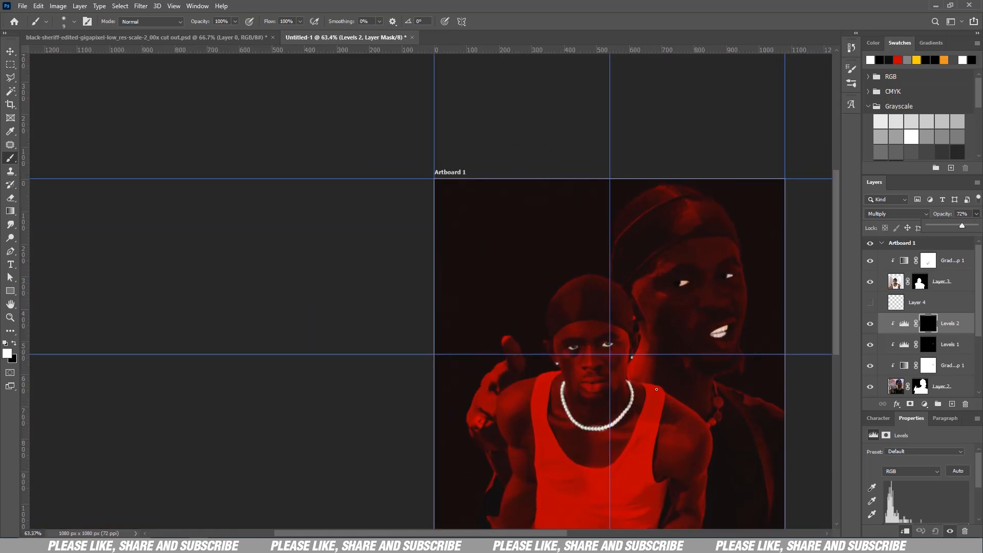
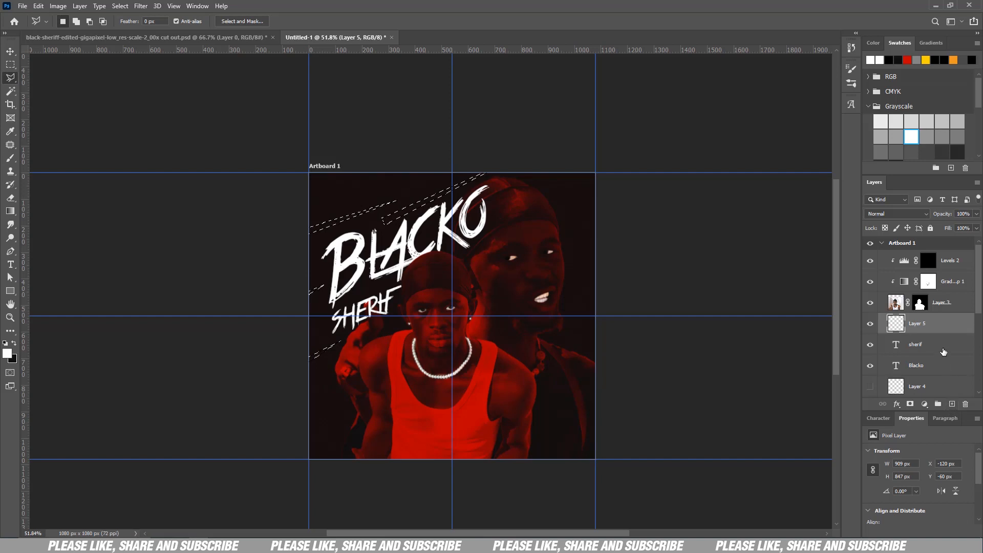
# Move Layer 5 to the top of the artboard's layer stack, fill the slanted shard selections with white and deselect.
pyautogui.moveTo(932, 328); pyautogui.dragTo(940, 256)
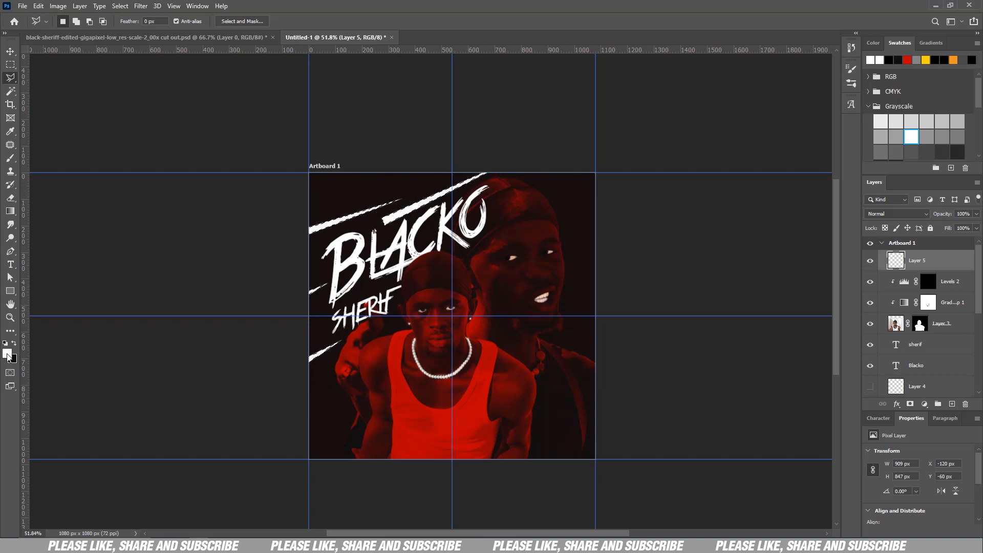
pyautogui.hotkey('ctrl', 'z')
pyautogui.scroll(3, 492, 369)
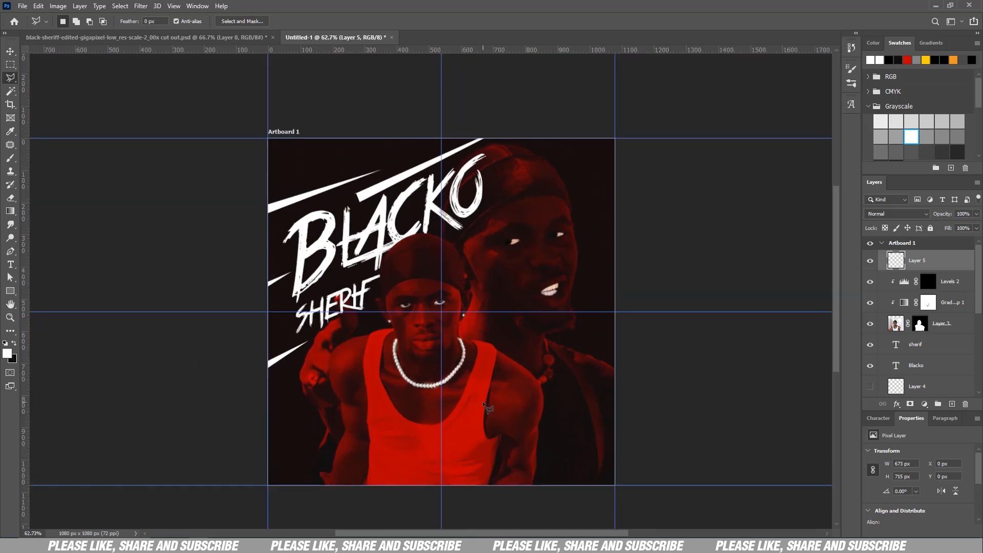
pyautogui.scroll(1, 484, 405)
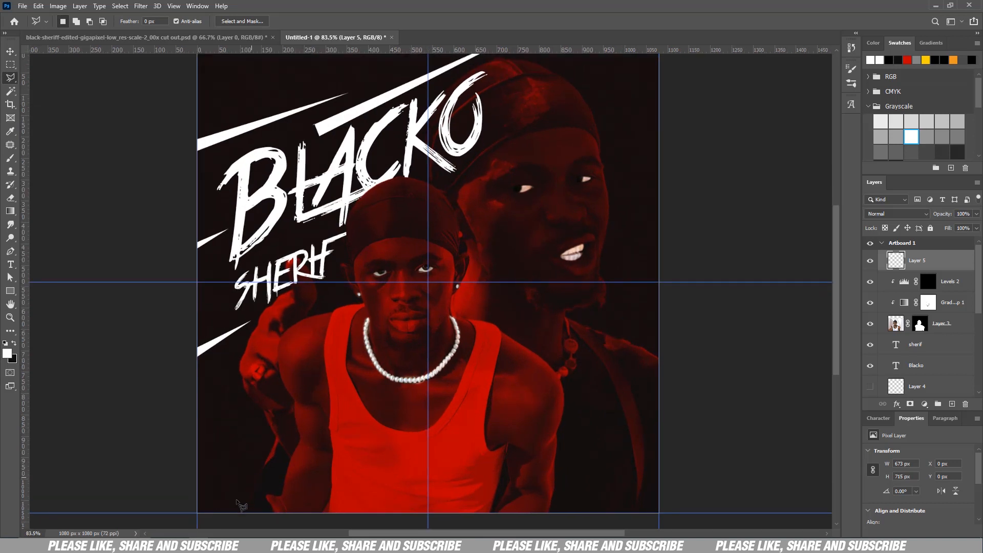
# Switch to File Explorer, open the Blacko folder inside Id and place the 04 speckle texture onto the cover.
pyautogui.click(185, 544)
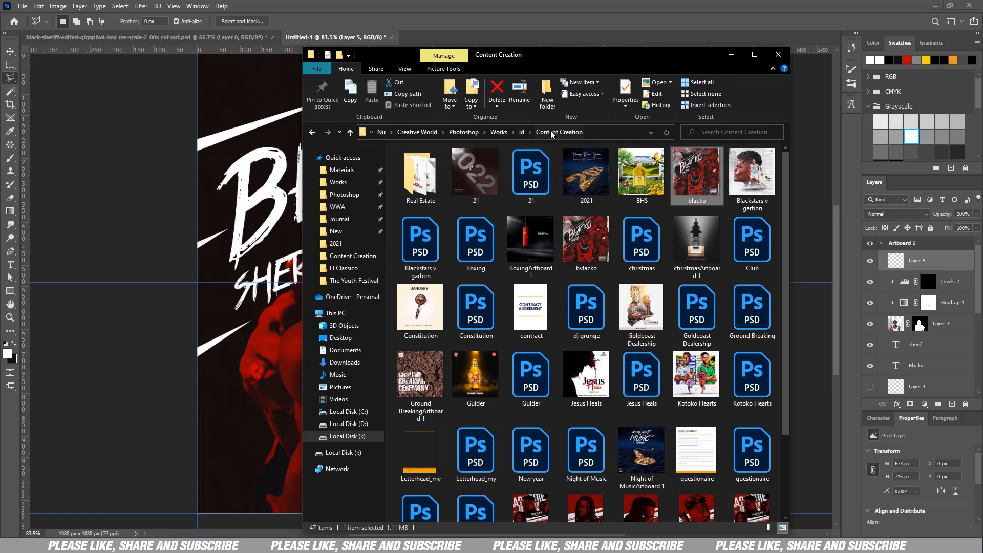
pyautogui.click(523, 132)
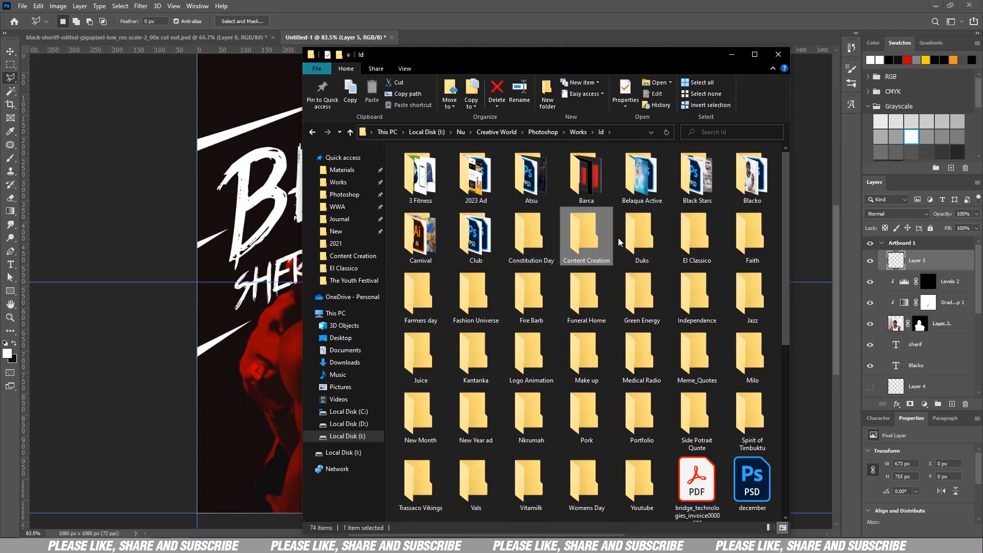
pyautogui.doubleClick(752, 177)
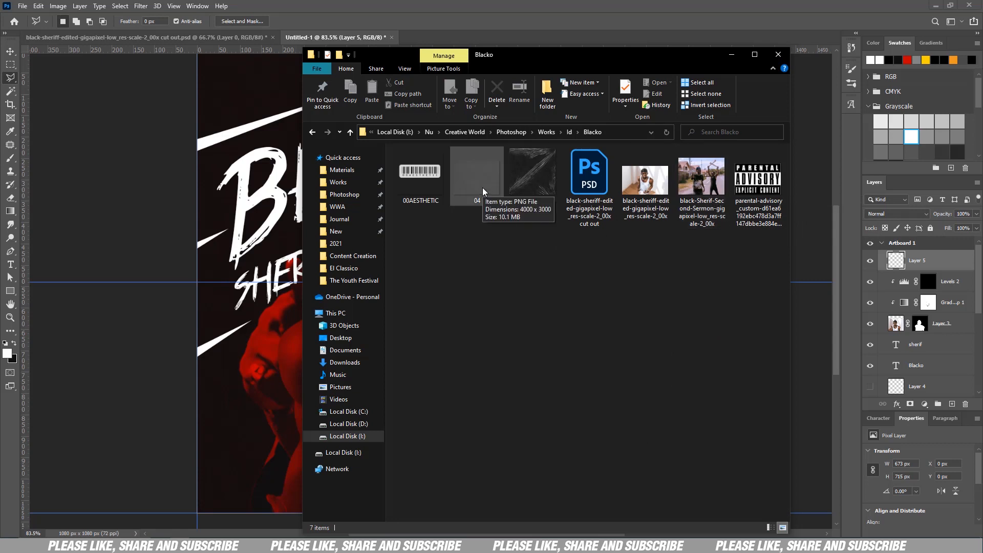
pyautogui.moveTo(483, 192); pyautogui.dragTo(259, 398)
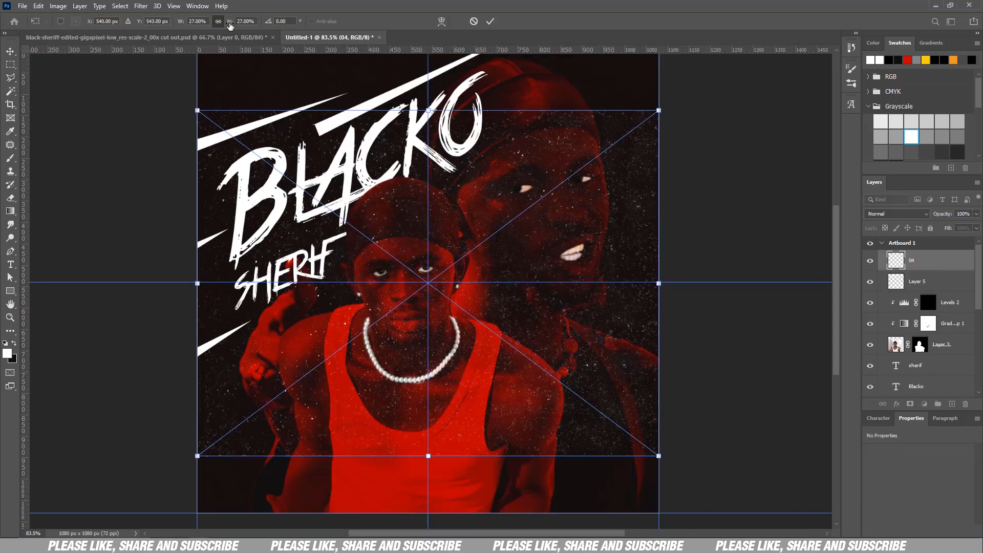
# Scale the placed 04 texture to 38% so it covers the artboard and lower its opacity to 32%.
pyautogui.moveTo(230, 27); pyautogui.dragTo(236, 27)
pyautogui.scroll(-2, 502, 224)
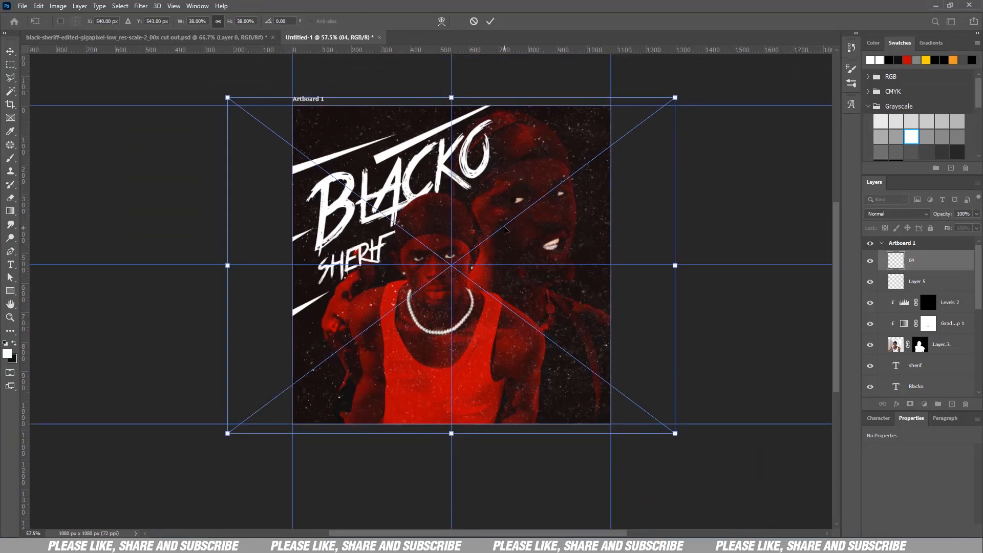
pyautogui.click(490, 21)
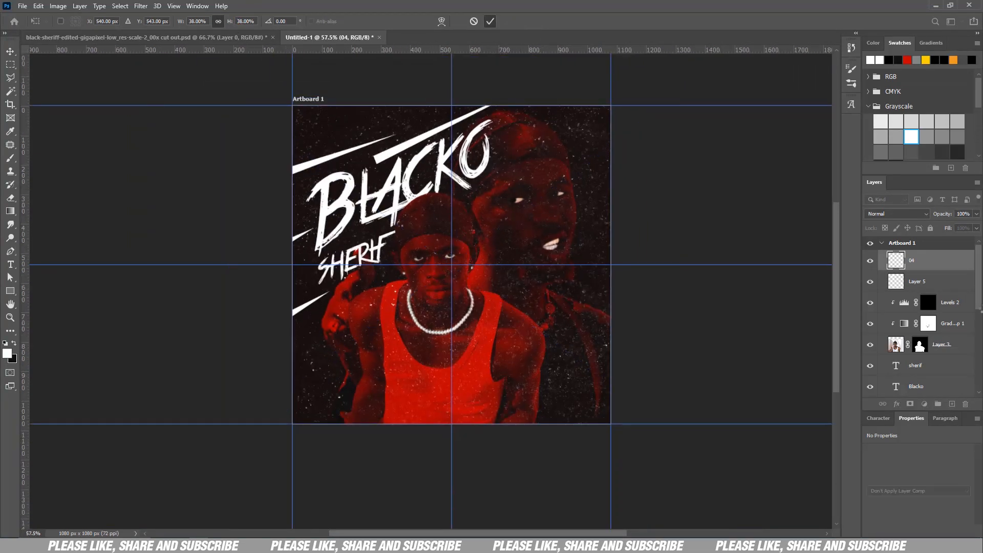
pyautogui.click(976, 228)
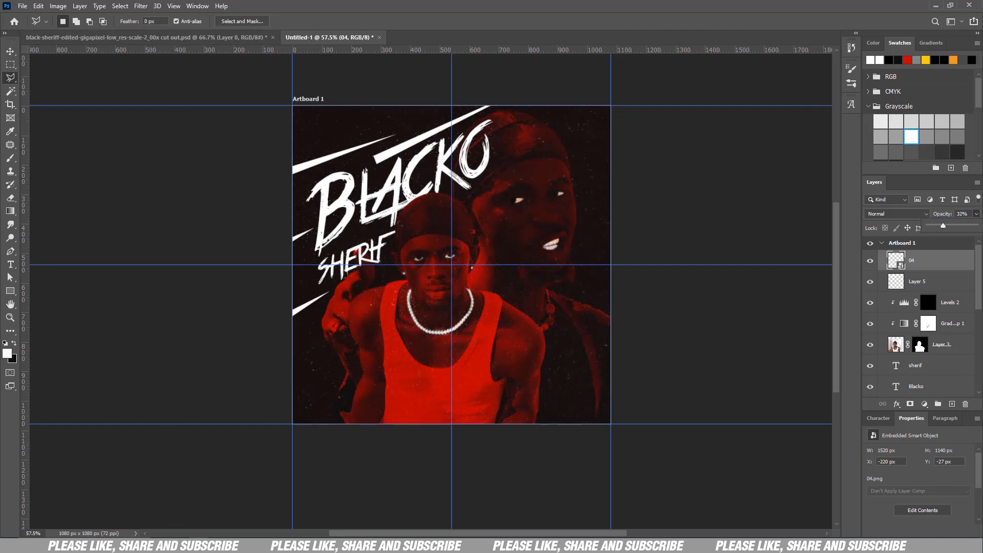
# Place the 15 scratched plastic texture from the Blacko folder over the whole artboard.
pyautogui.hotkey('alt', 'Tab')
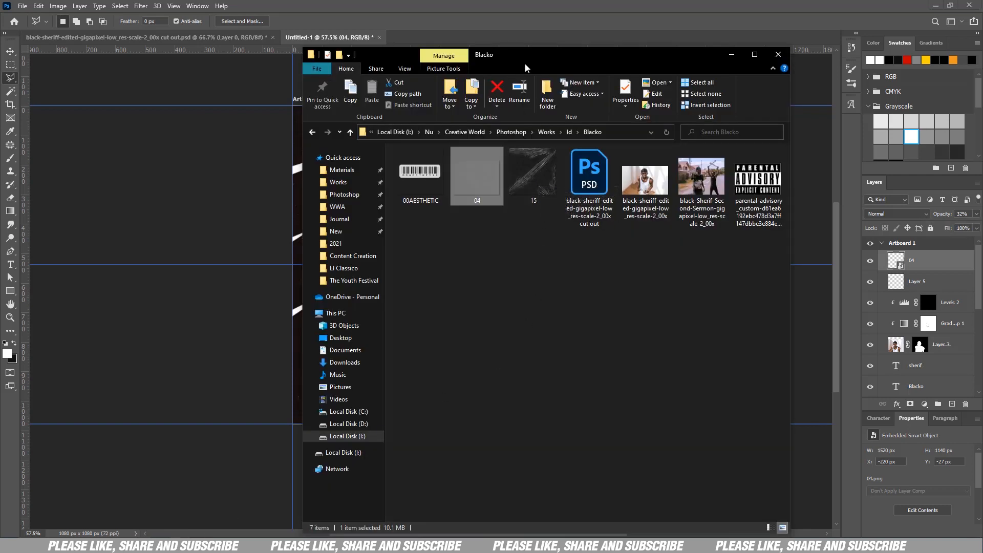
pyautogui.moveTo(519, 61); pyautogui.dragTo(709, 129)
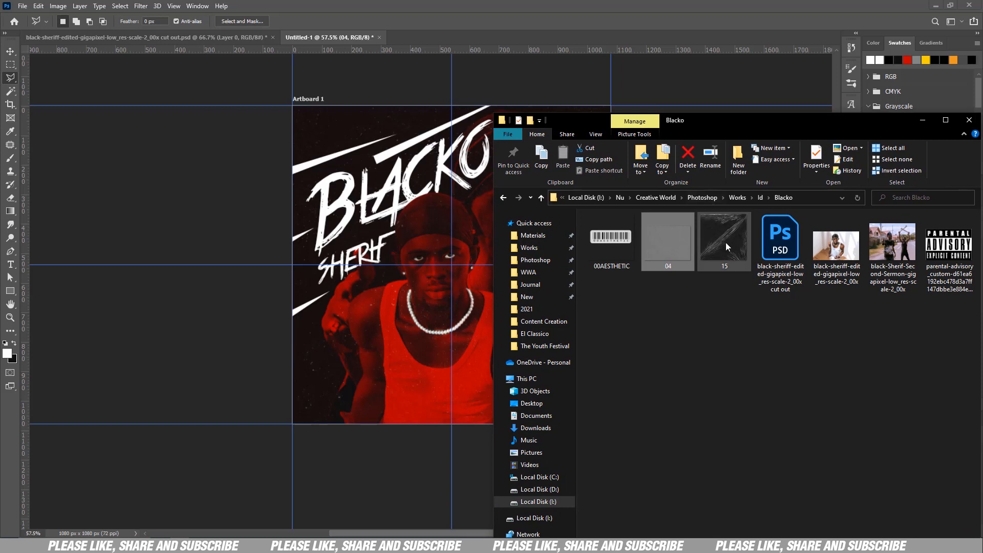
pyautogui.moveTo(729, 244); pyautogui.dragTo(365, 361)
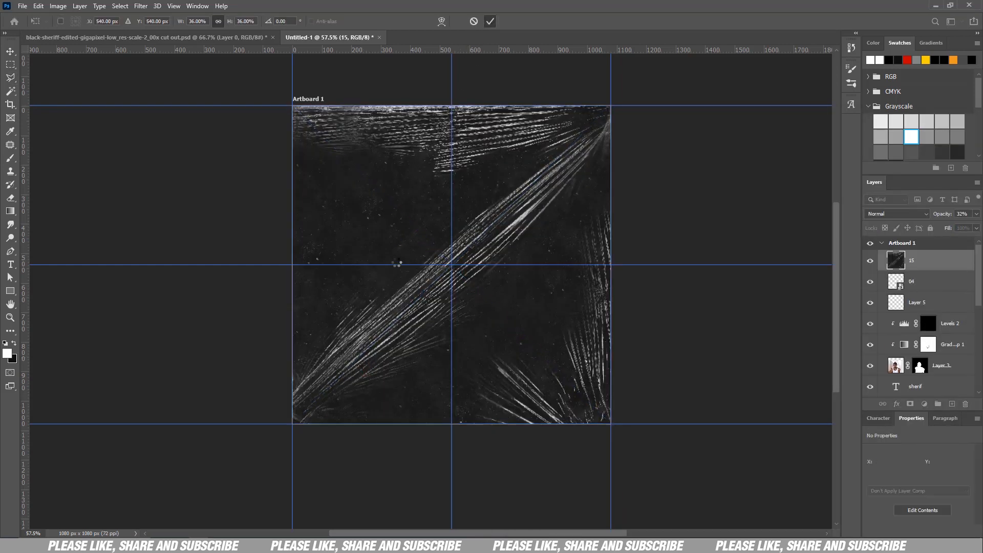
pyautogui.press('Return')
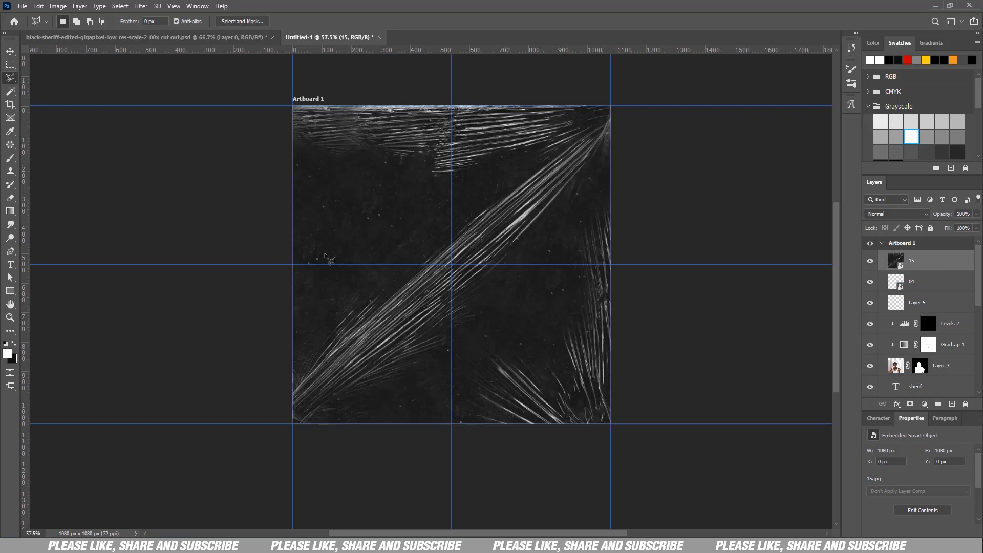
# Set the 15 texture's blend mode to Screen and its opacity to 35%.
pyautogui.click(889, 216)
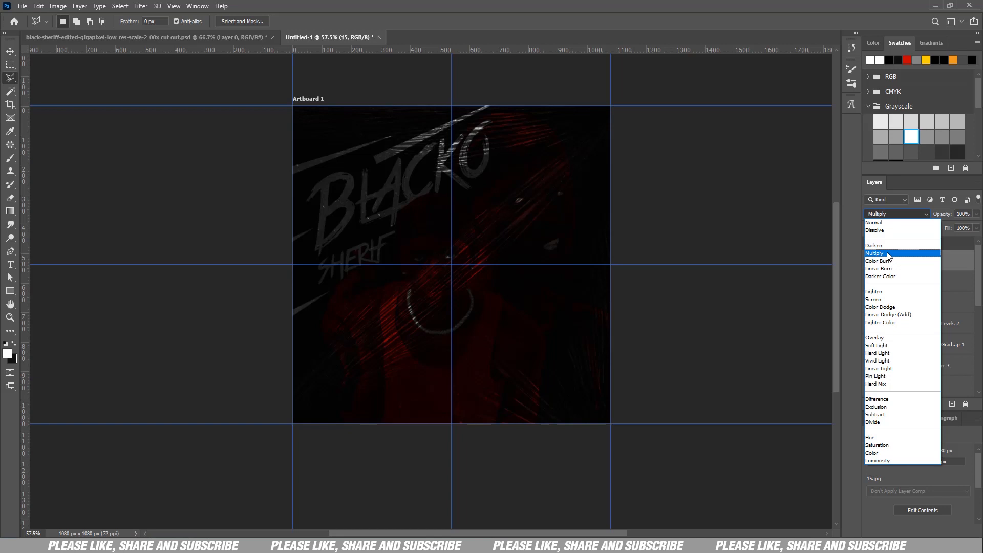
pyautogui.click(885, 301)
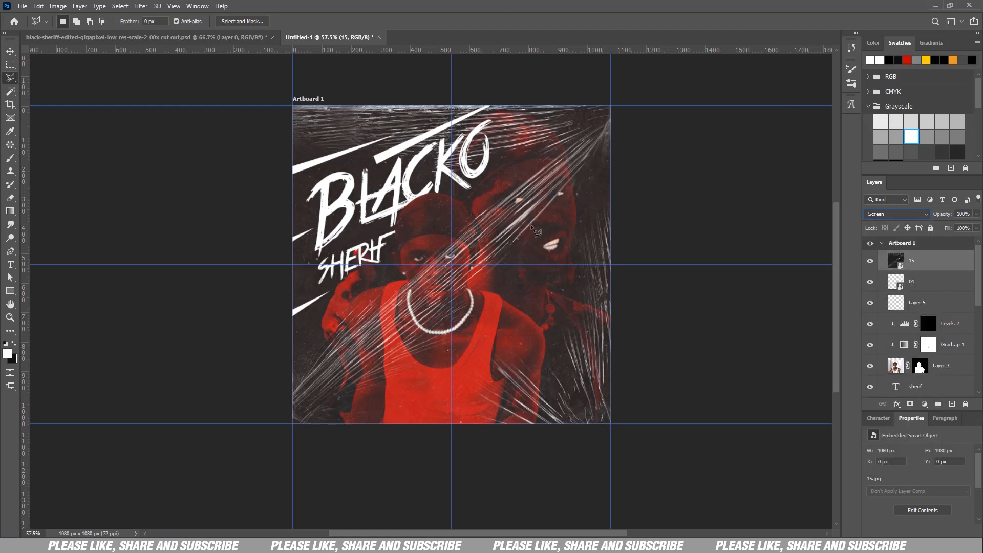
pyautogui.click(976, 215)
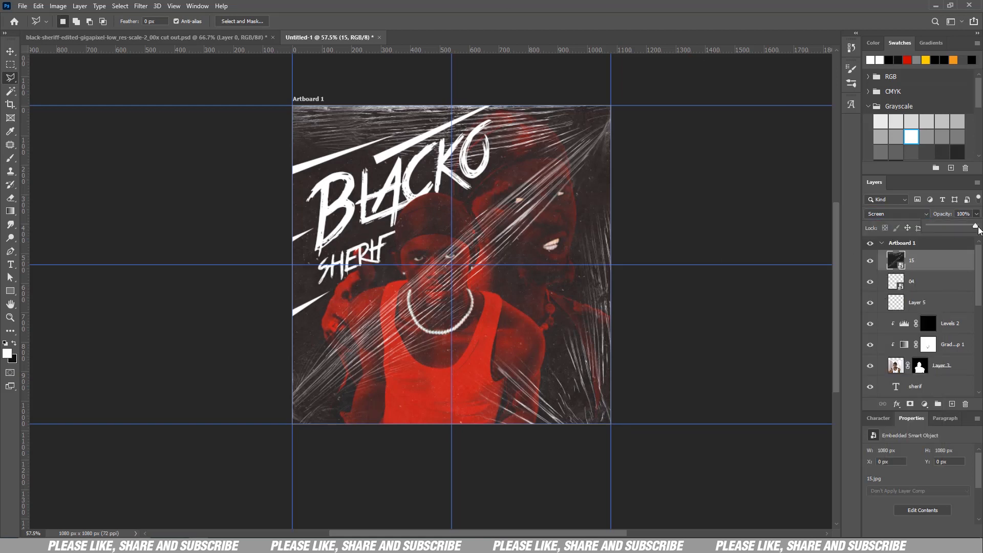
pyautogui.moveTo(976, 228); pyautogui.dragTo(946, 229)
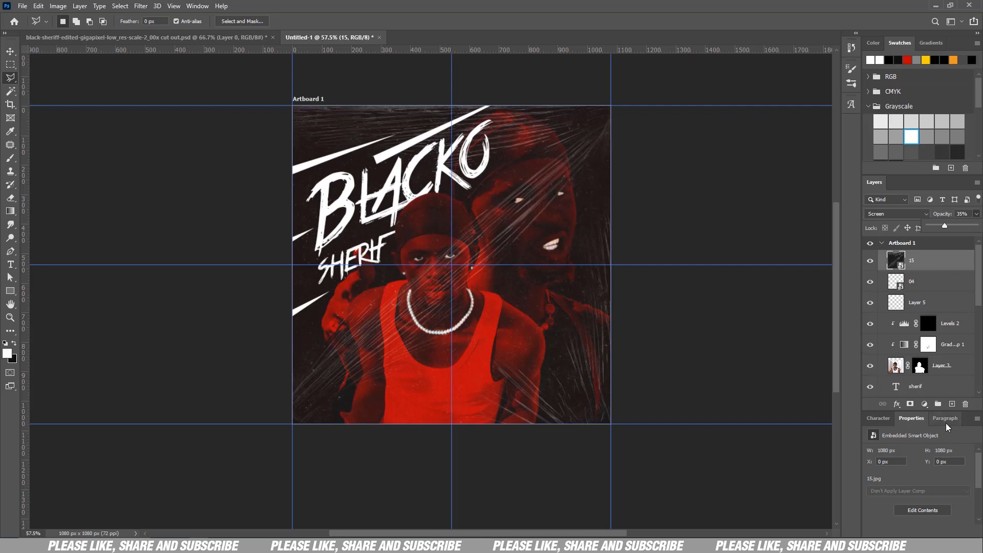
# Add a layer mask to the 15 texture and configure a soft brush at 1102 px, 29% opacity and 37% flow.
pyautogui.click(910, 404)
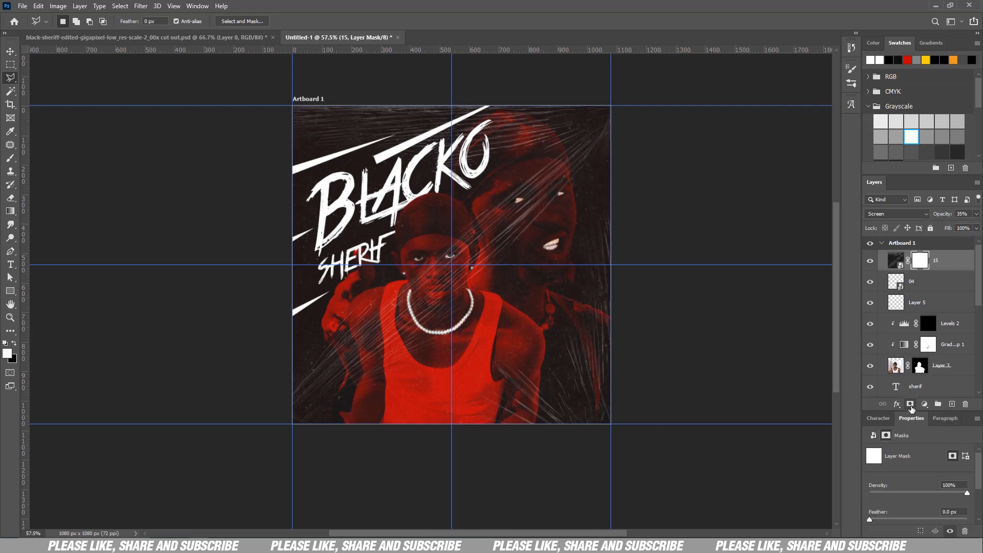
pyautogui.click(10, 157)
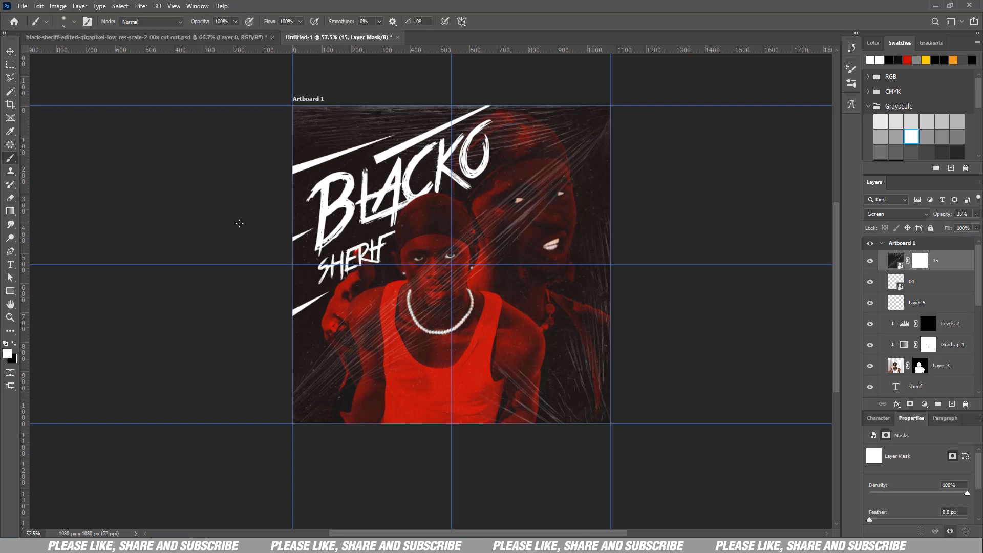
pyautogui.rightClick(479, 244)
pyautogui.moveTo(543, 268)
pyautogui.mouseDown()
pyautogui.moveTo(572, 269)
pyautogui.moveTo(533, 293)
pyautogui.moveTo(594, 270)
pyautogui.mouseUp()
pyautogui.click(236, 22)
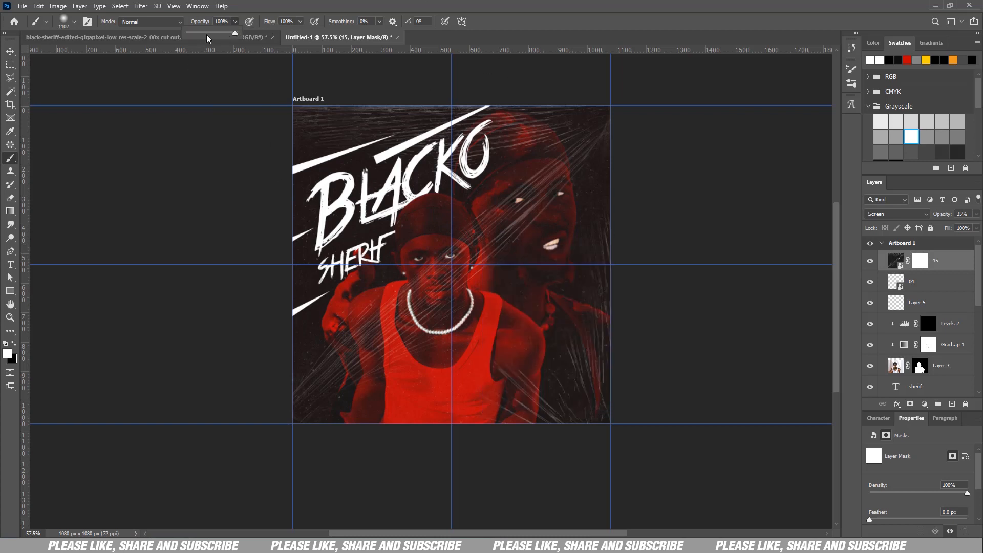
pyautogui.click(201, 33)
pyautogui.click(301, 22)
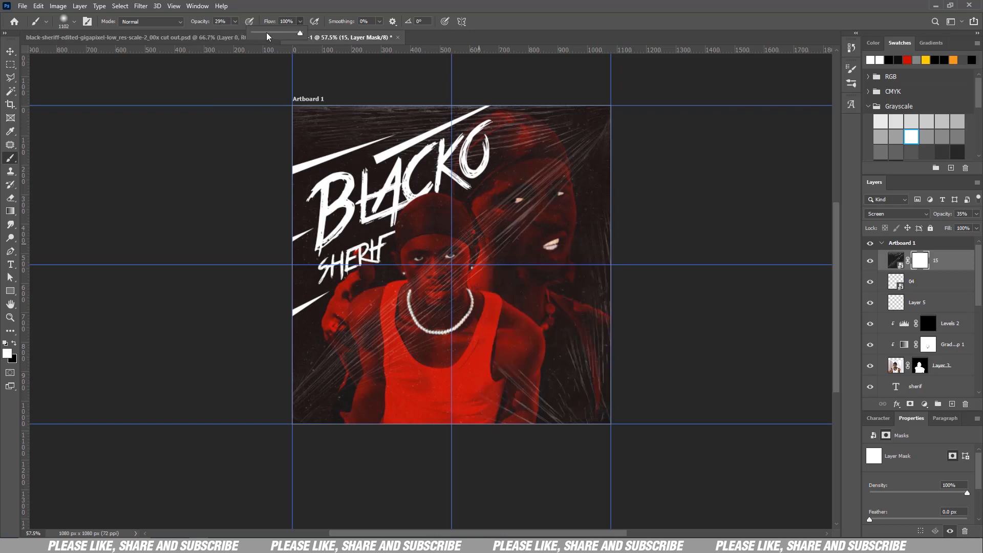
pyautogui.click(271, 33)
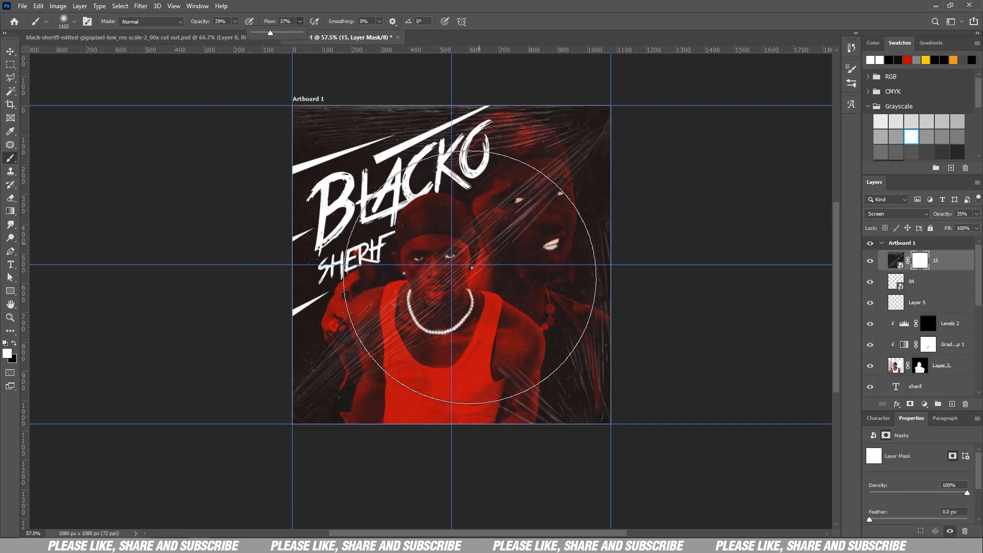
# Paint black on the 15 texture's mask over both figures' faces and the front figure's chest to soften the plastic scratches.
pyautogui.click(464, 268)
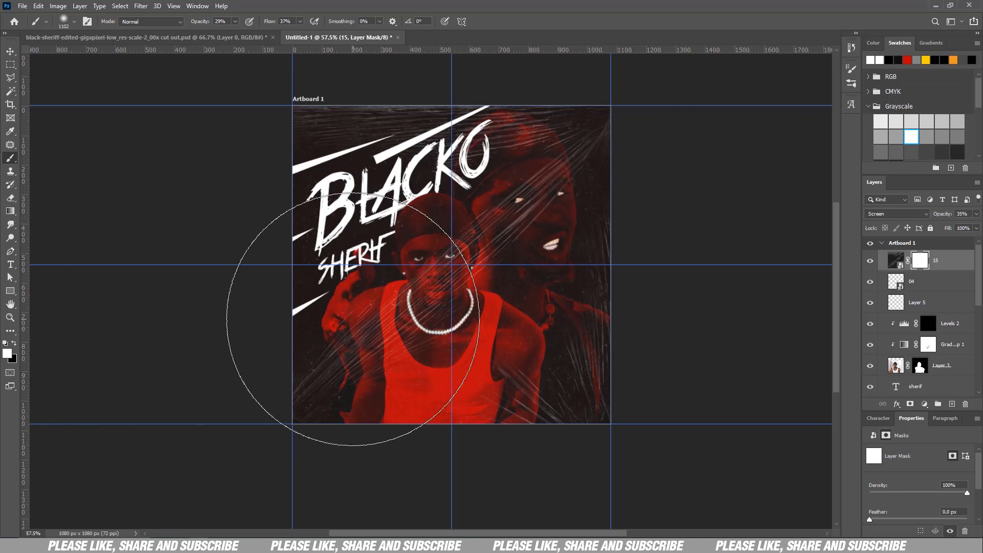
pyautogui.click(15, 346)
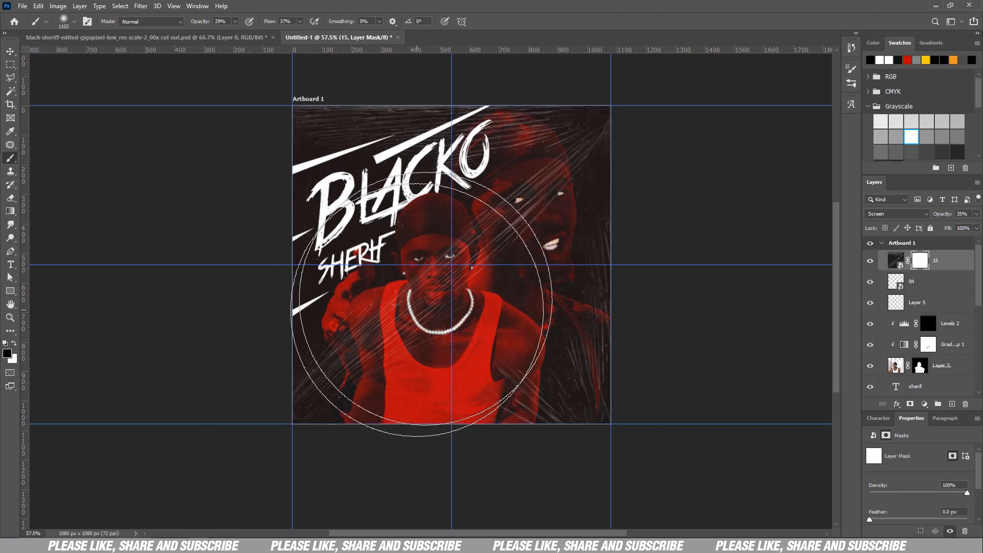
pyautogui.click(463, 267)
pyautogui.click(462, 266)
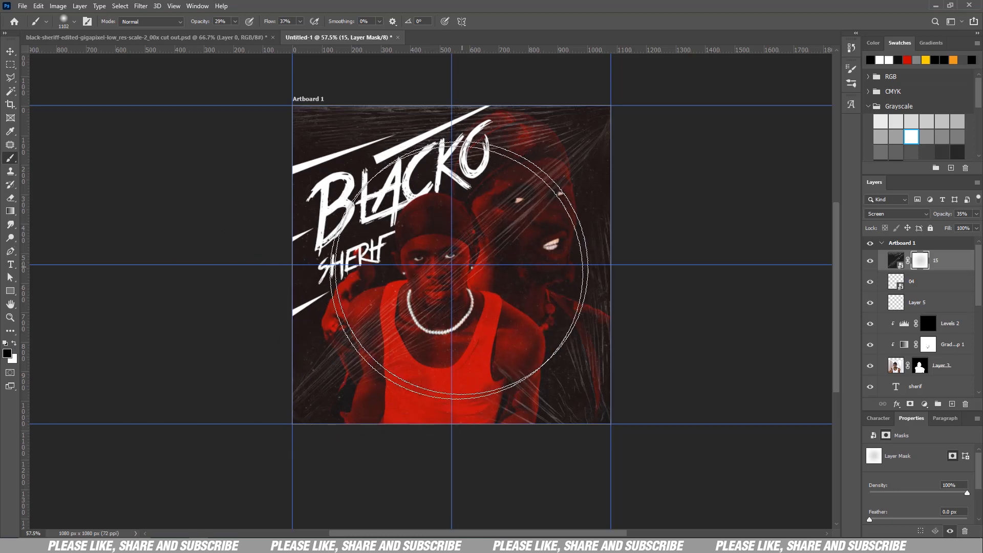
pyautogui.click(419, 291)
pyautogui.click(404, 299)
pyautogui.click(504, 226)
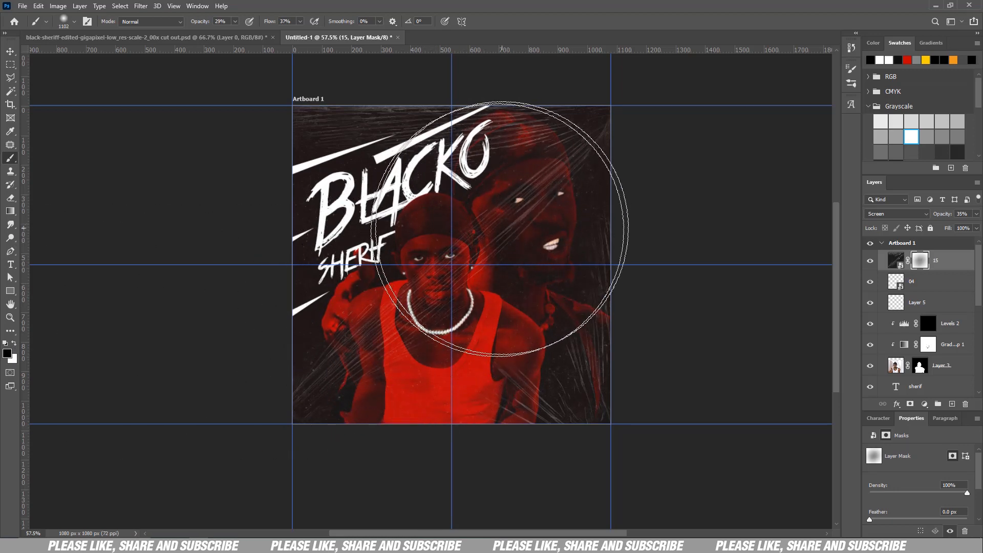
pyautogui.click(490, 235)
pyautogui.click(490, 235)
pyautogui.click(403, 309)
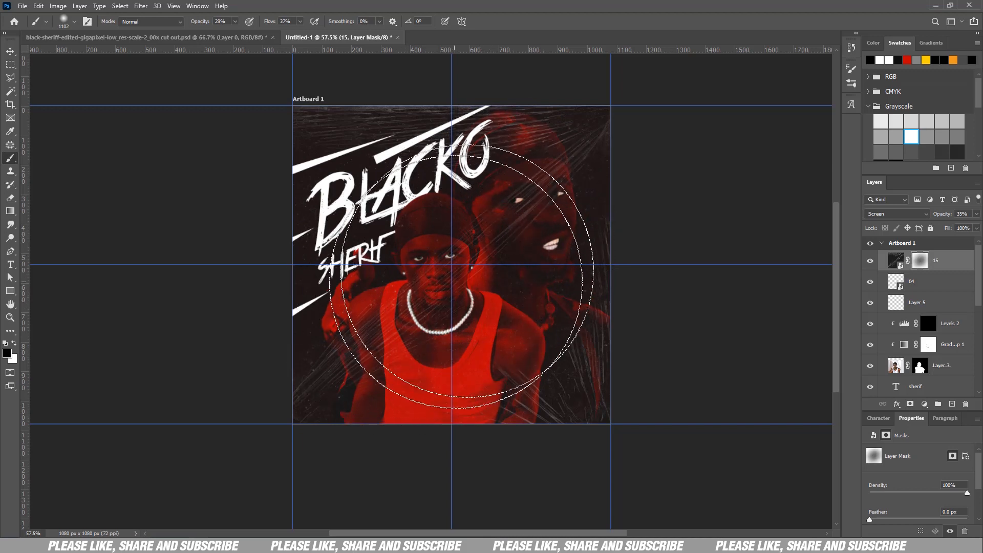
pyautogui.moveTo(477, 255); pyautogui.dragTo(511, 221)
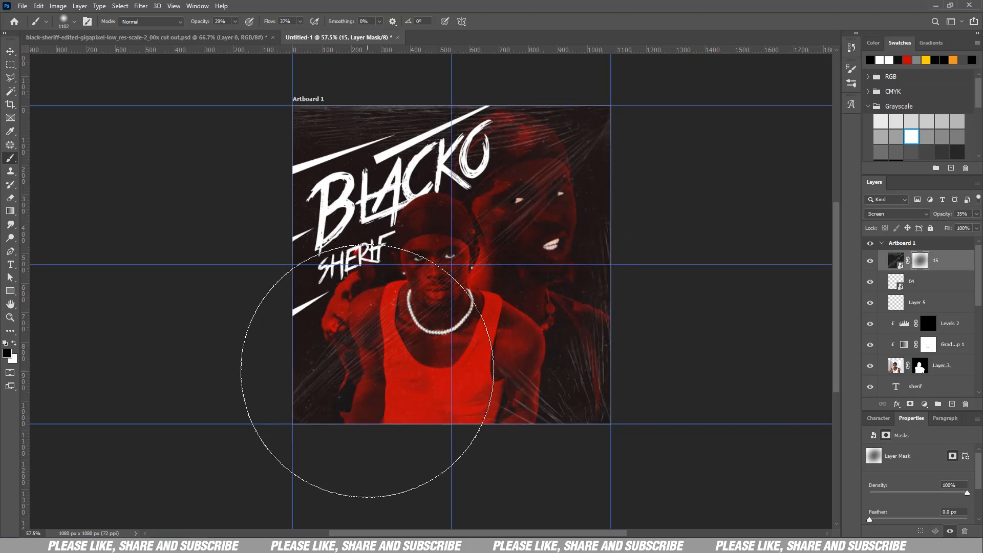
pyautogui.scroll(-3, 449, 333)
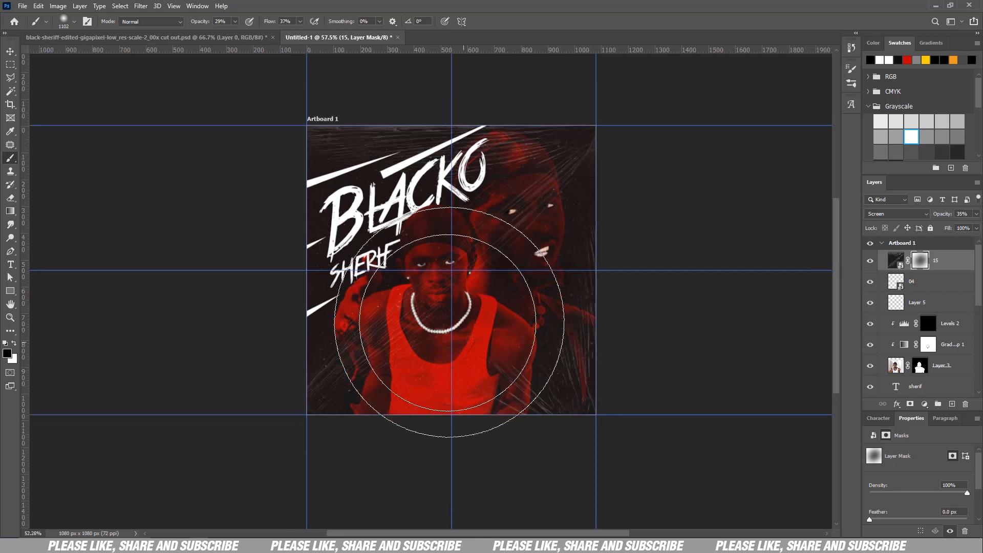
pyautogui.scroll(2, 350, 335)
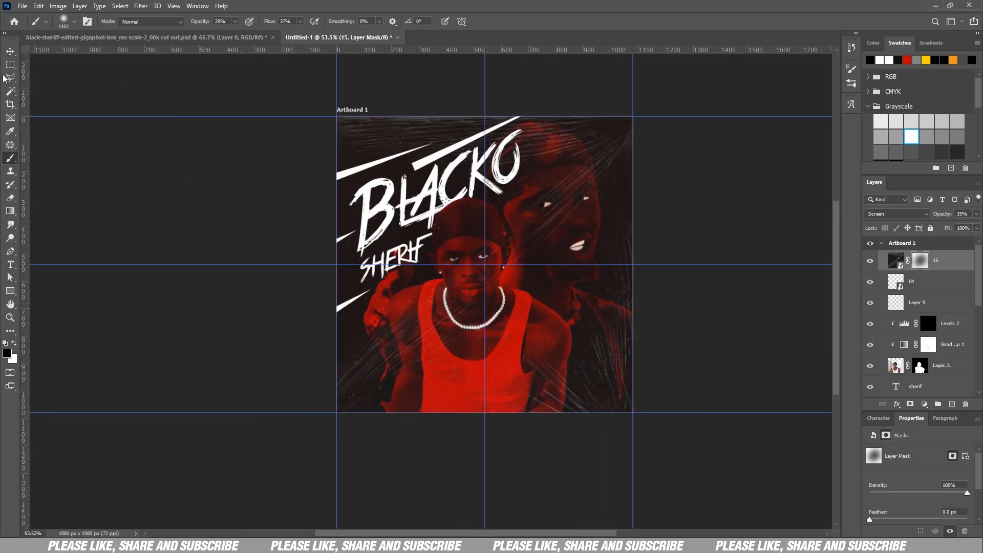
# Switch to File Explorer, place the parental advisory image onto the cover and scale it to 26.35% in the artboard's lower-right corner.
pyautogui.click(10, 52)
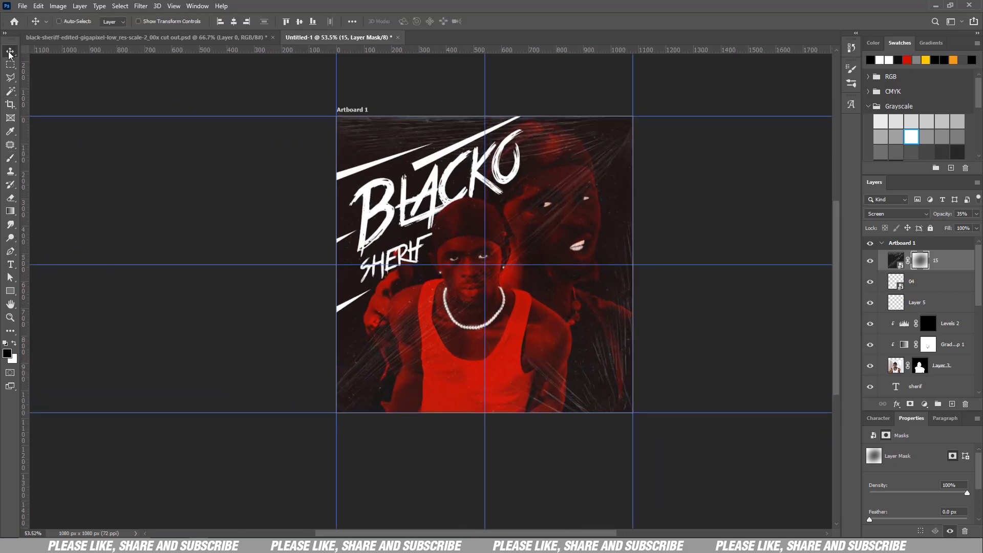
pyautogui.hotkey('ctrl', '0')
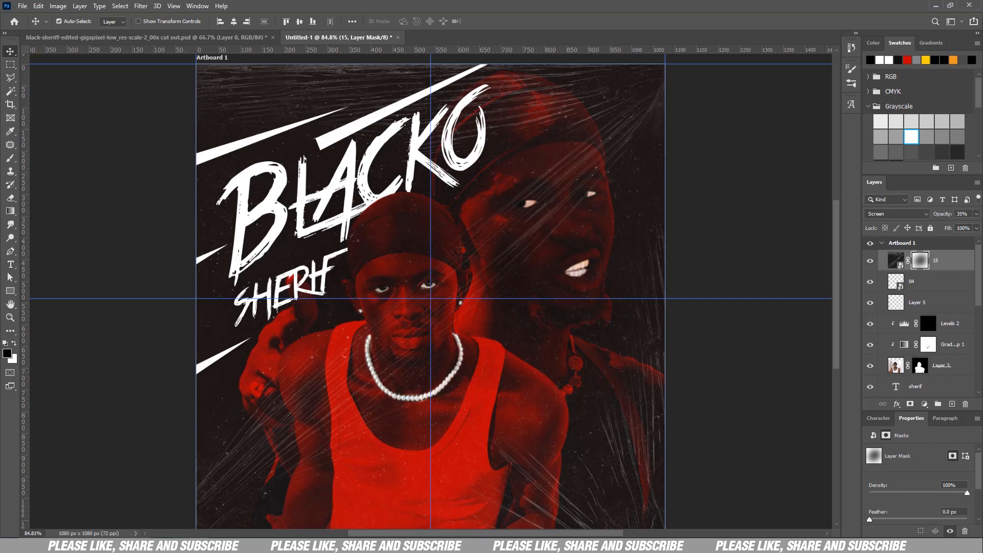
pyautogui.click(195, 545)
pyautogui.moveTo(948, 247); pyautogui.dragTo(338, 423)
pyautogui.scroll(-1, 434, 150)
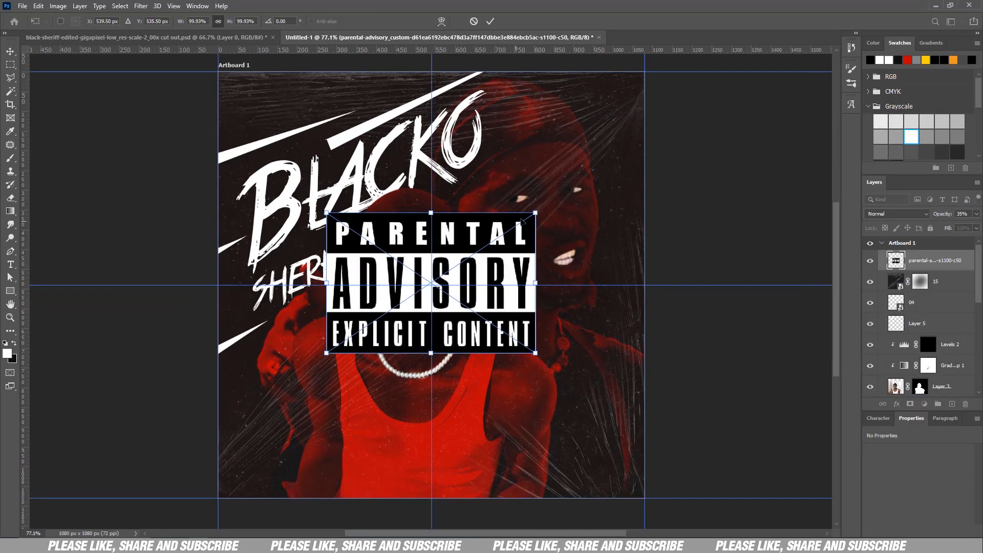
pyautogui.moveTo(535, 212); pyautogui.dragTo(631, 449)
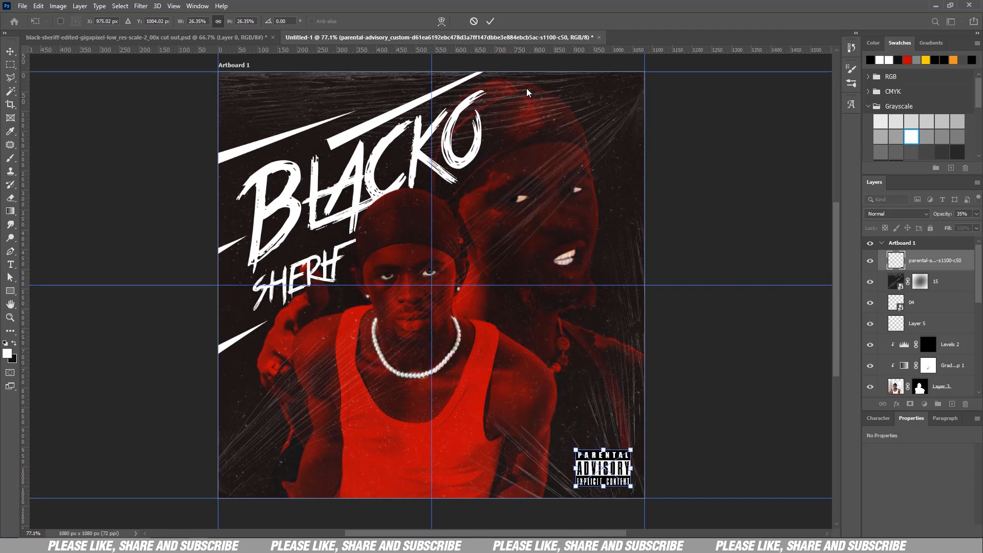
pyautogui.click(490, 21)
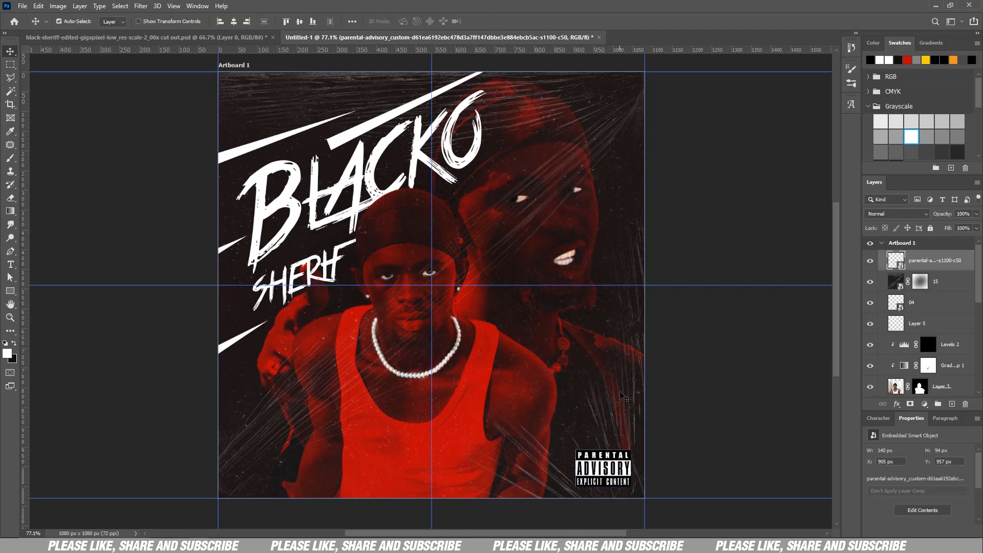
# Shift the parental advisory label left to X 883 px, Y 958 px and reorder its layer beneath the 15 texture.
pyautogui.moveTo(609, 469); pyautogui.dragTo(600, 469)
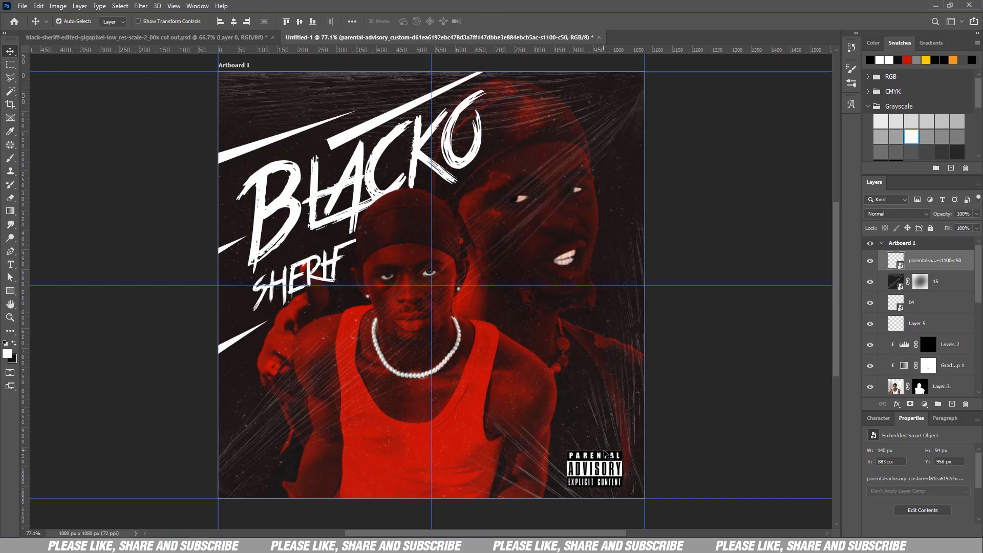
pyautogui.moveTo(931, 267); pyautogui.dragTo(913, 302)
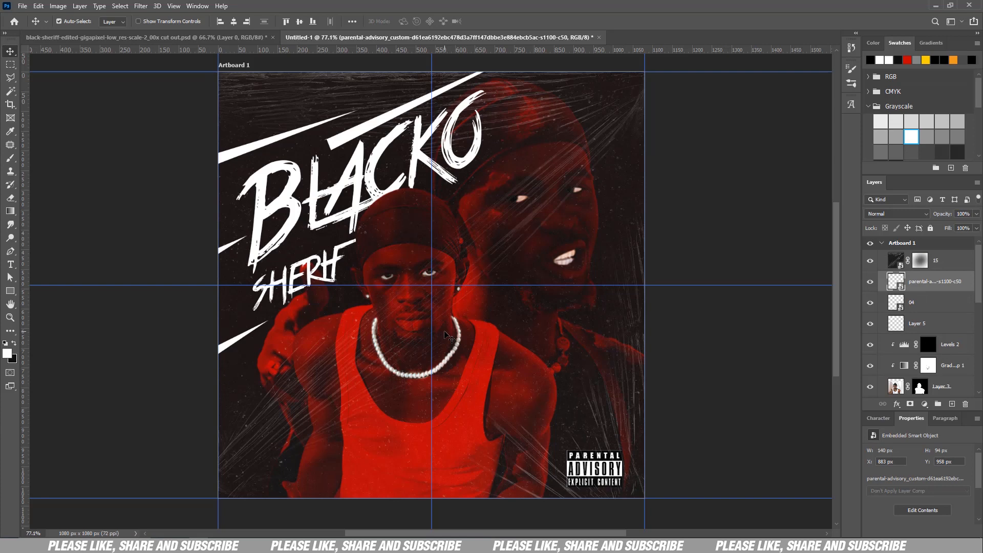
pyautogui.scroll(1, 642, 244)
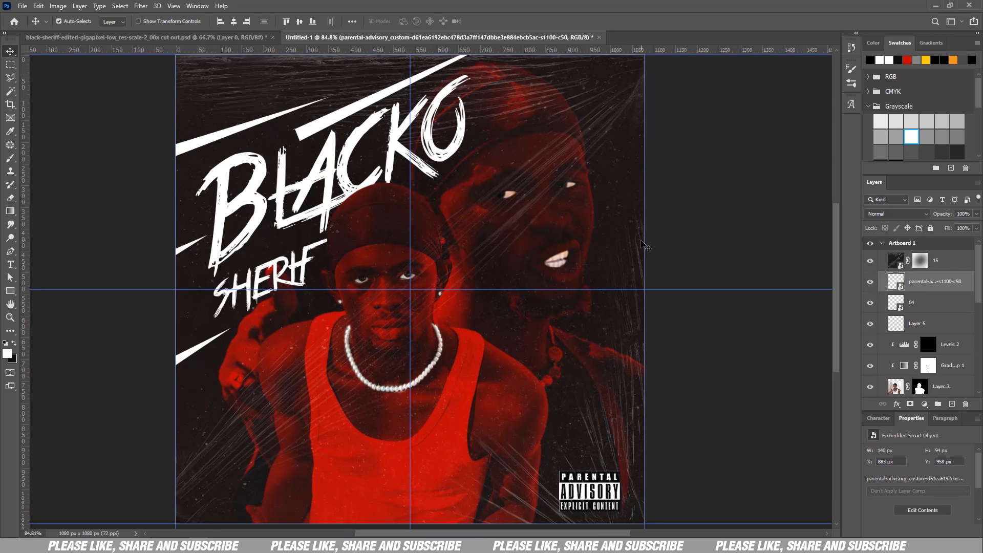